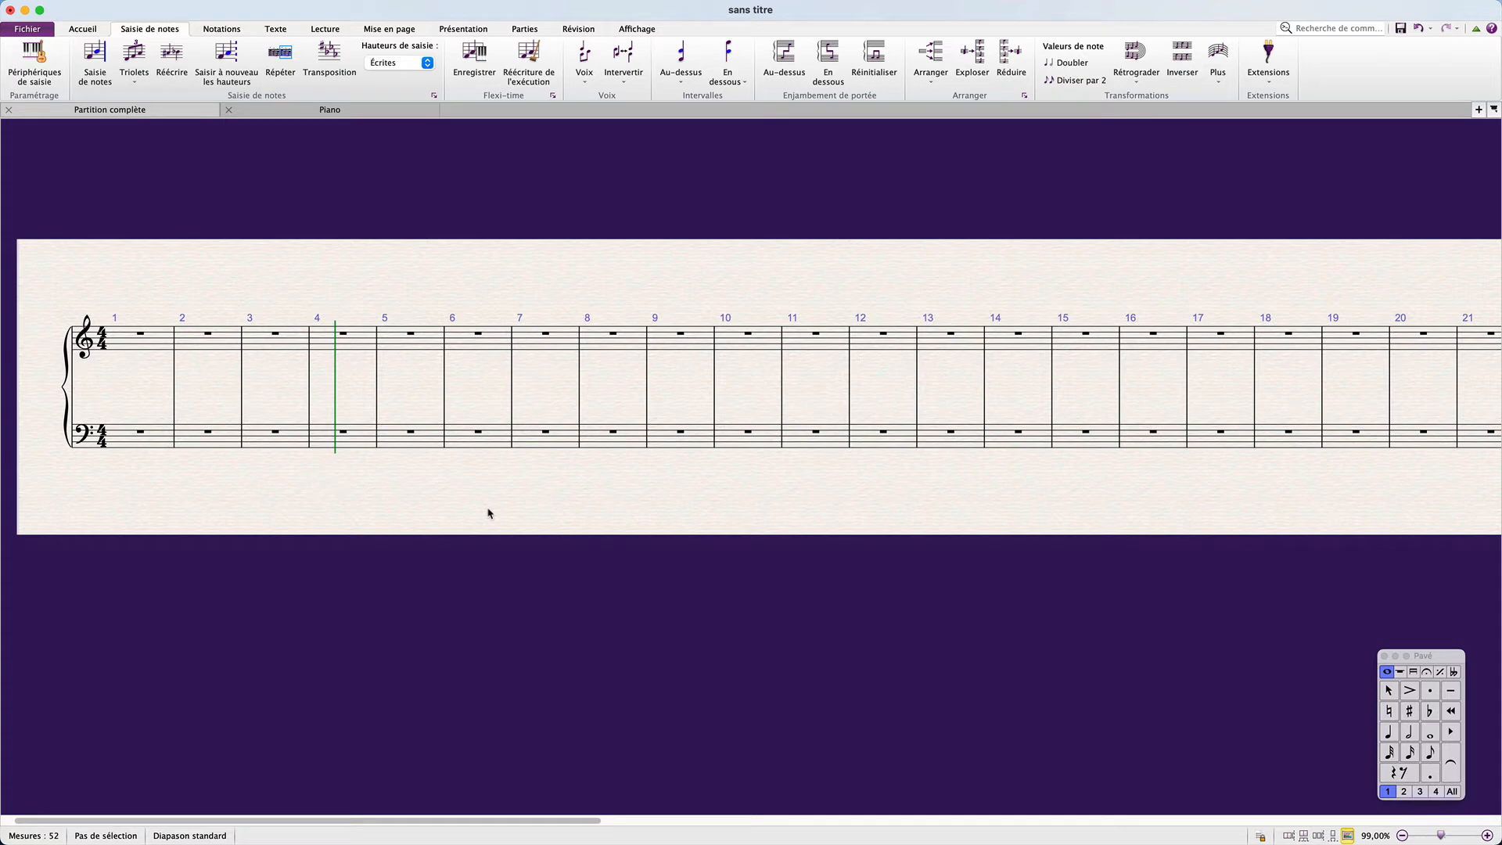
scroll(488, 513, "left", 1)
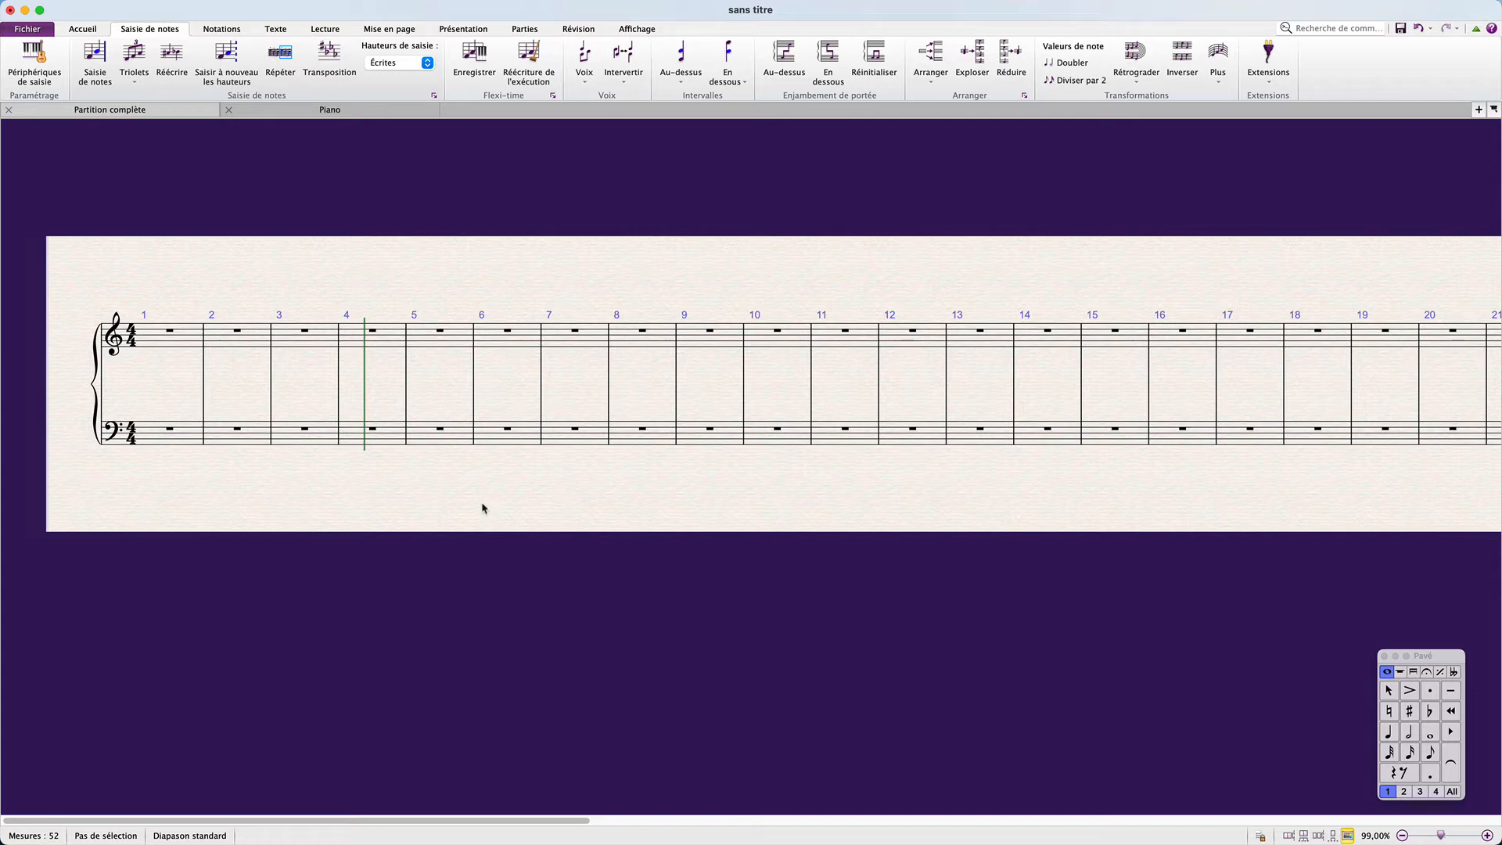
left_click(487, 507)
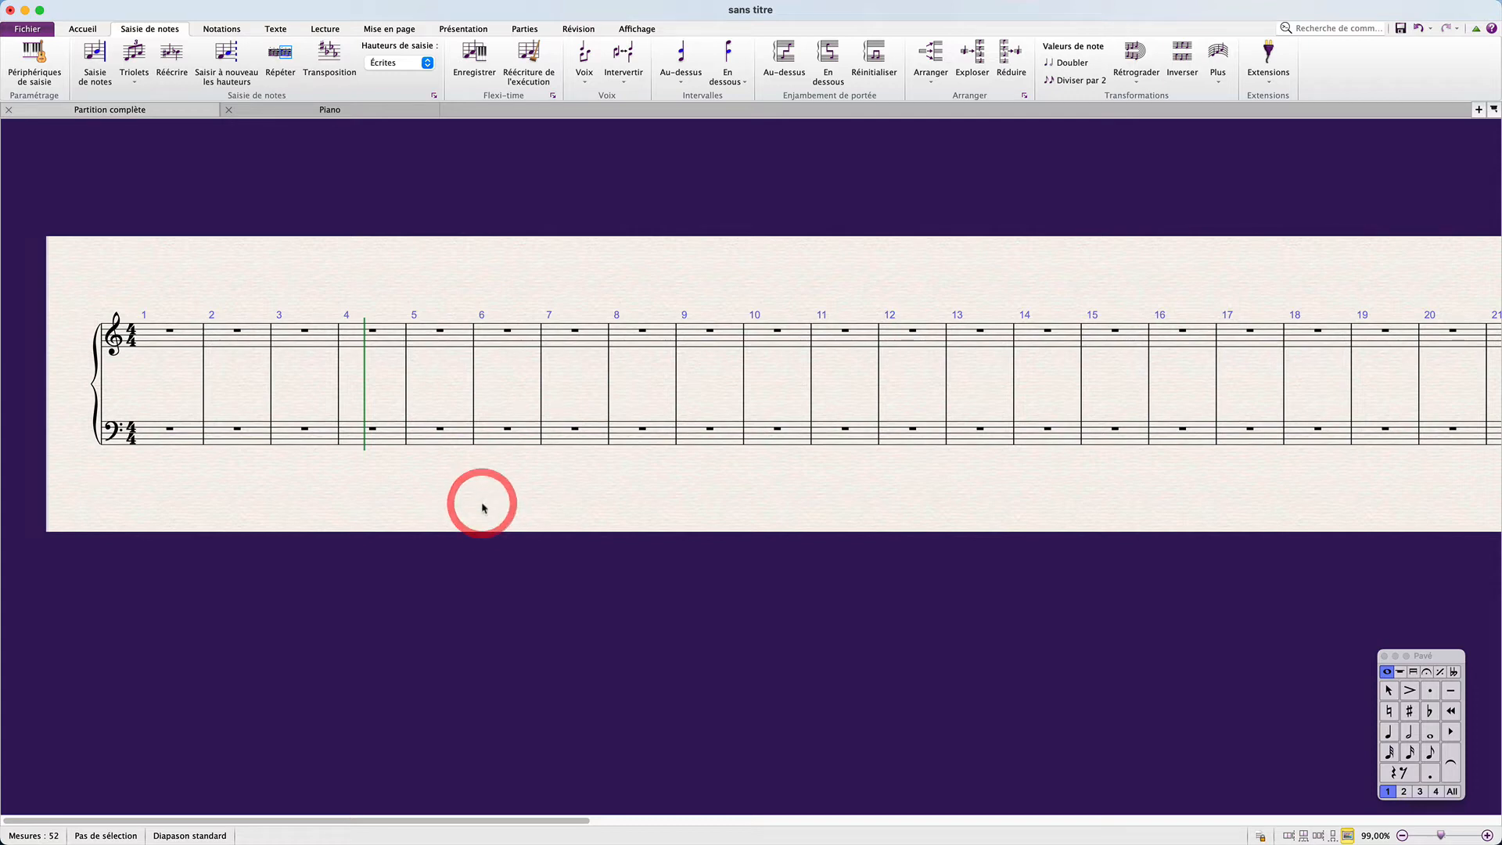
left_click(322, 384)
left_click(178, 271)
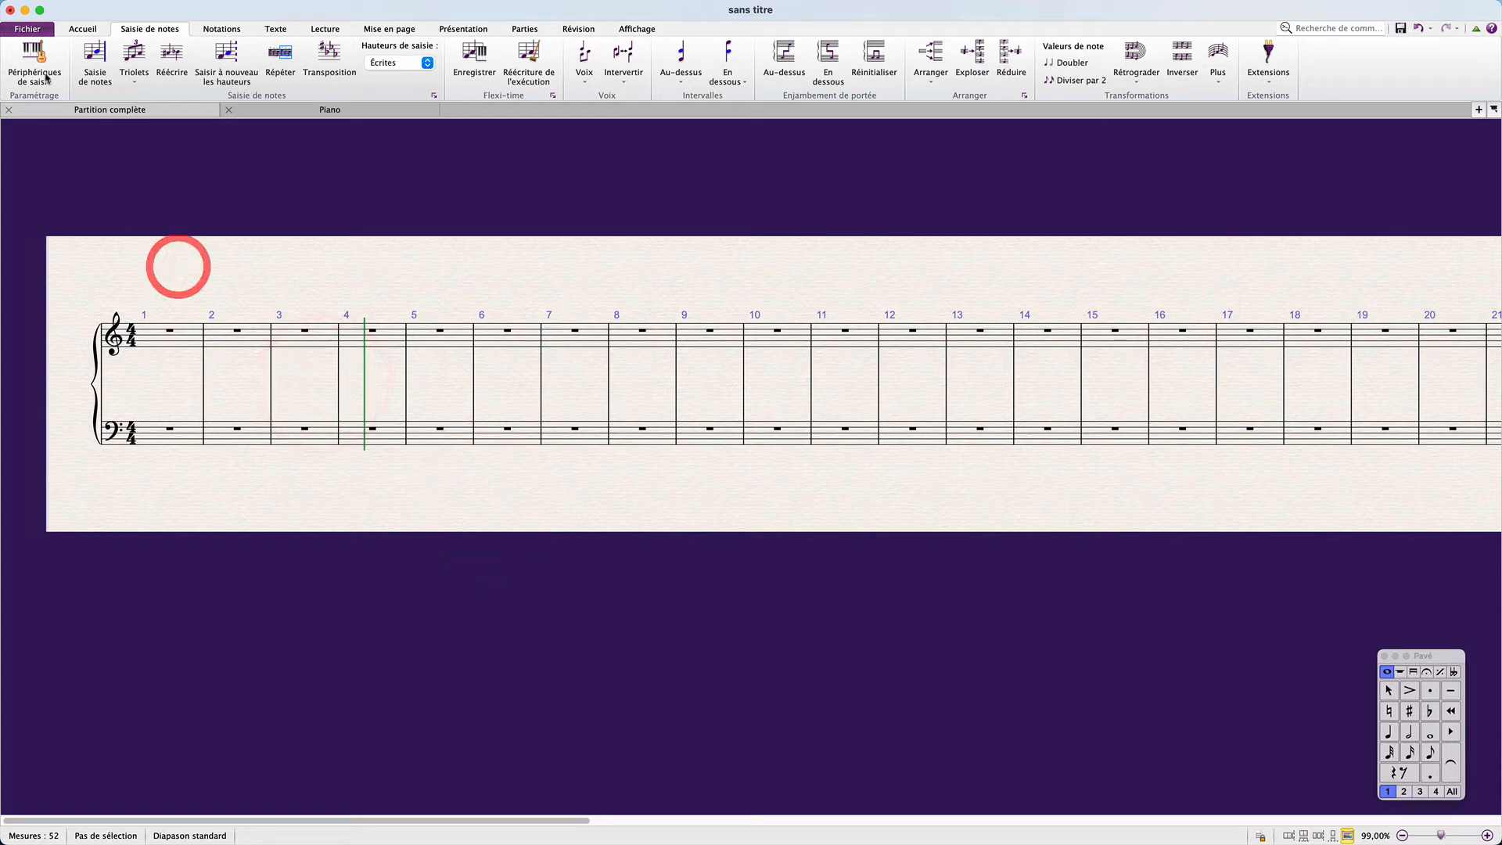
- Set the note input preferences to the Hauteur avant durée preset, pitch via the AZERTY keyboard and letters A–G for note names
left_click(32, 29)
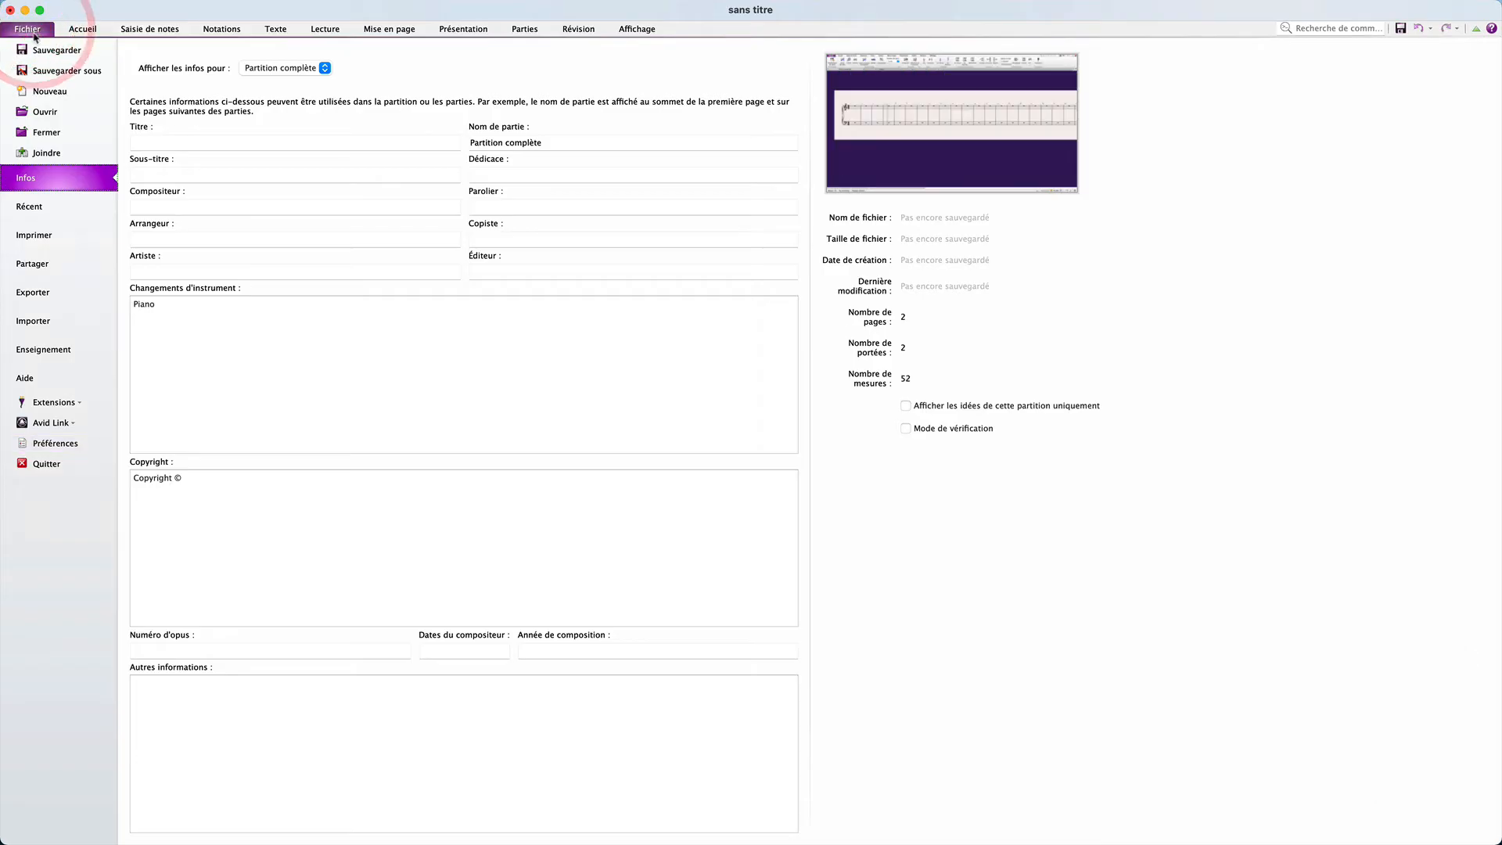
left_click(58, 443)
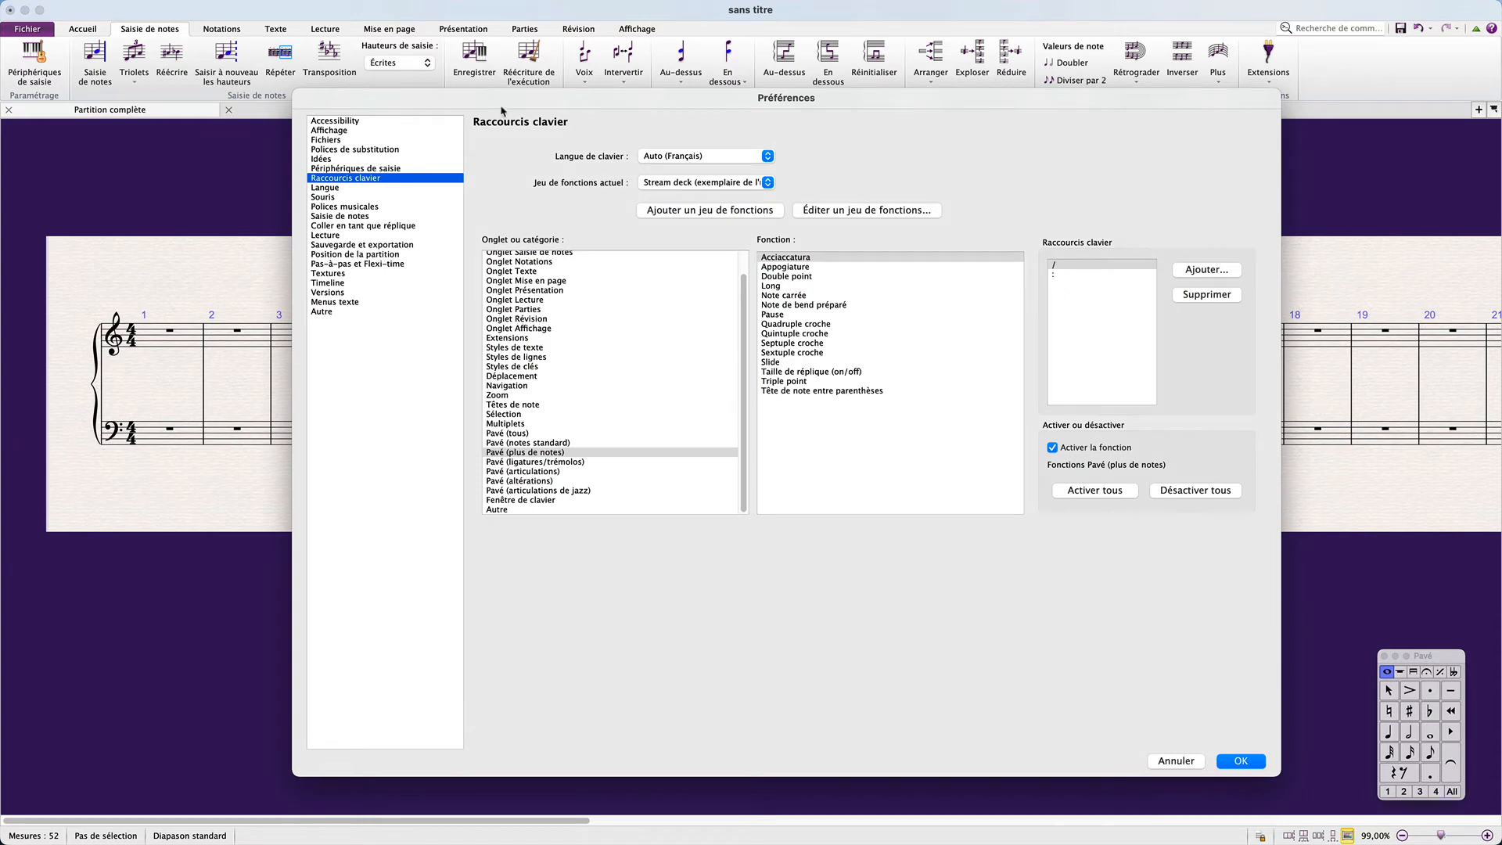
left_click(379, 217)
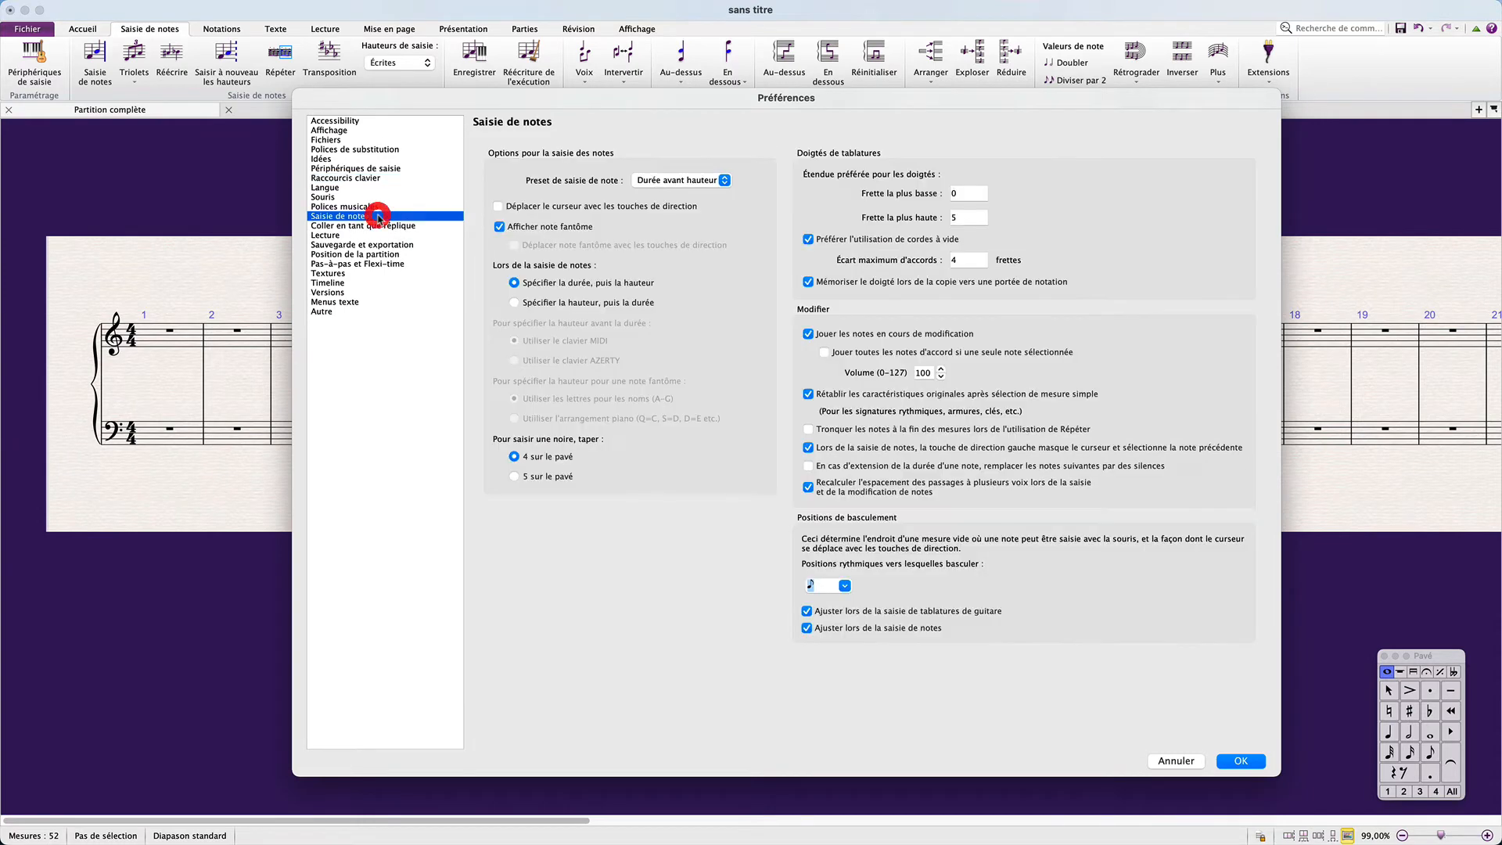
left_click(647, 184)
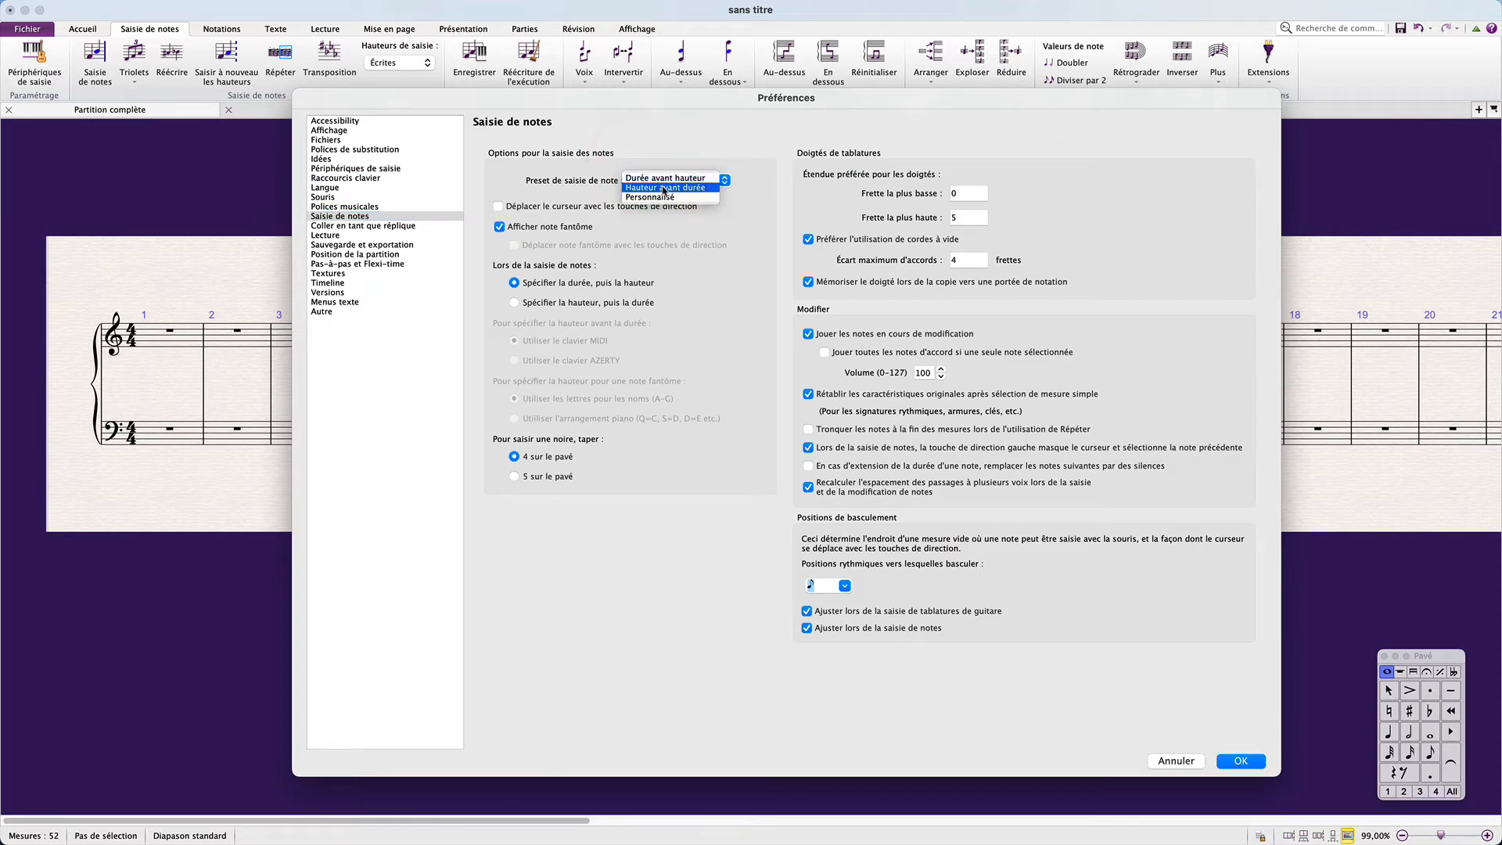
left_click(664, 189)
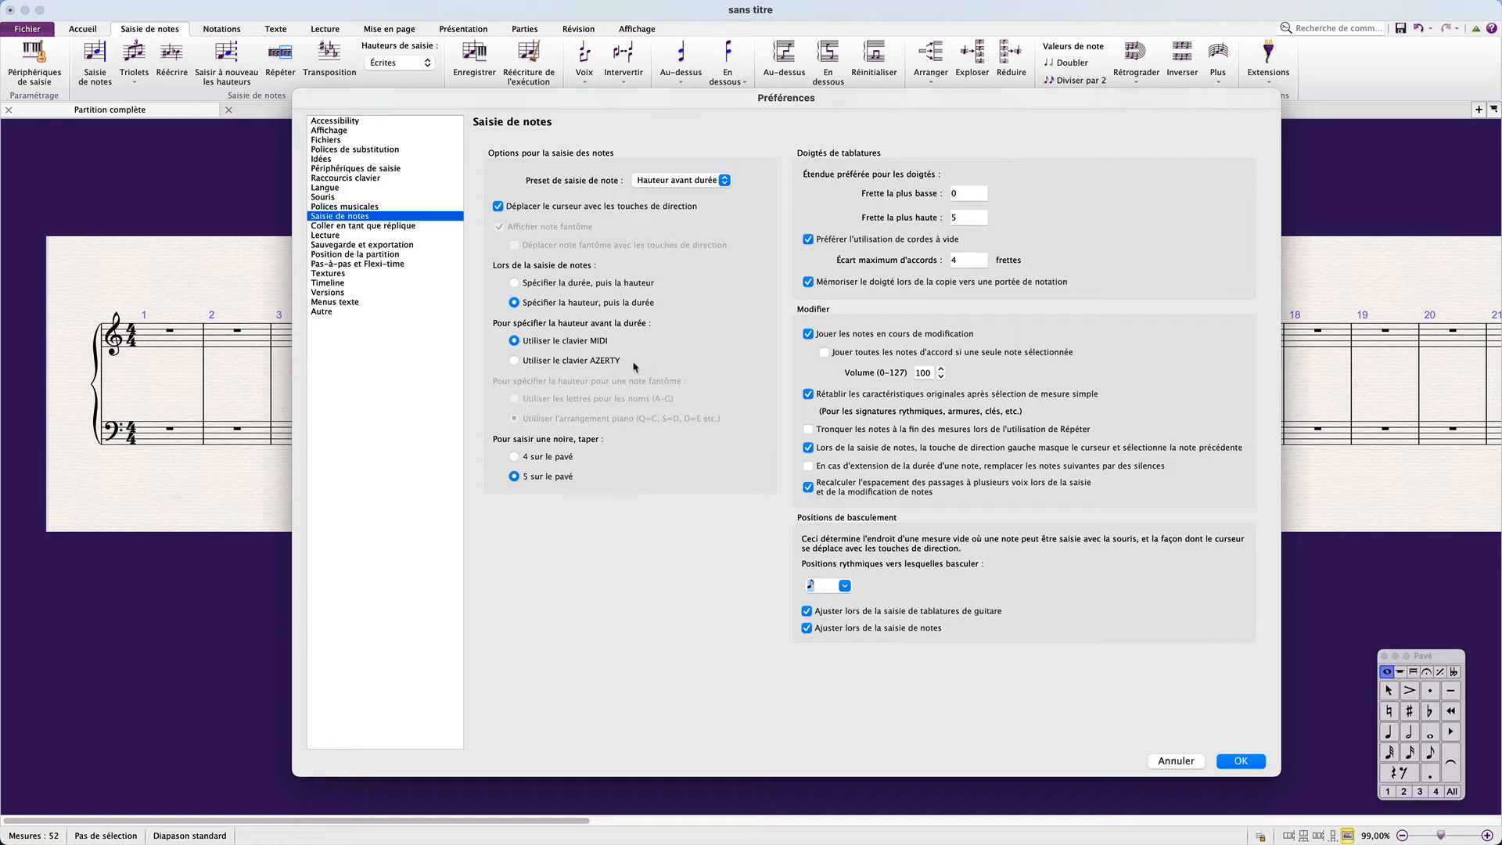
left_click(515, 361)
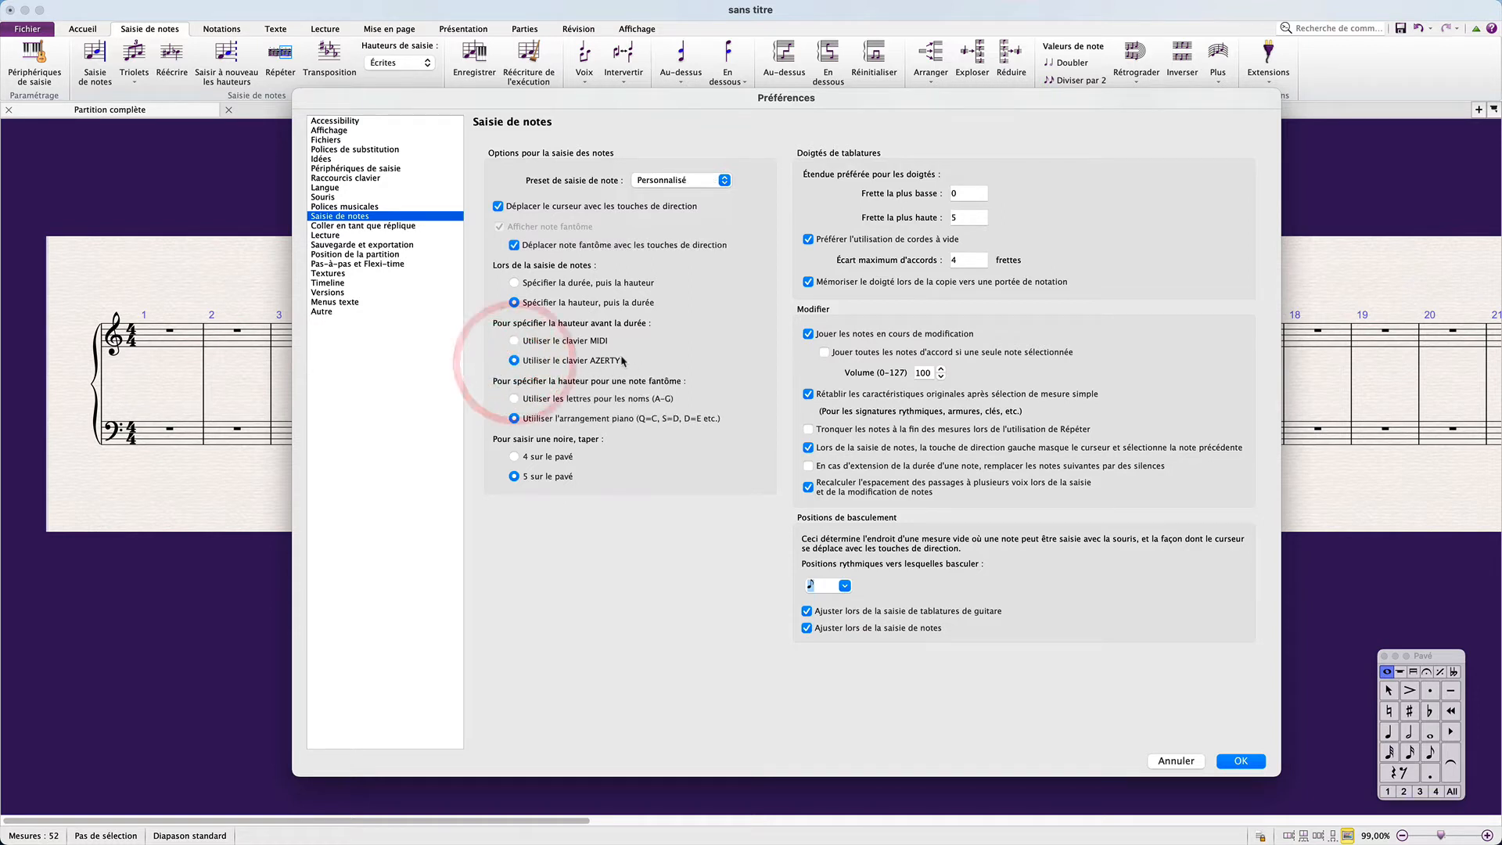
left_click(514, 398)
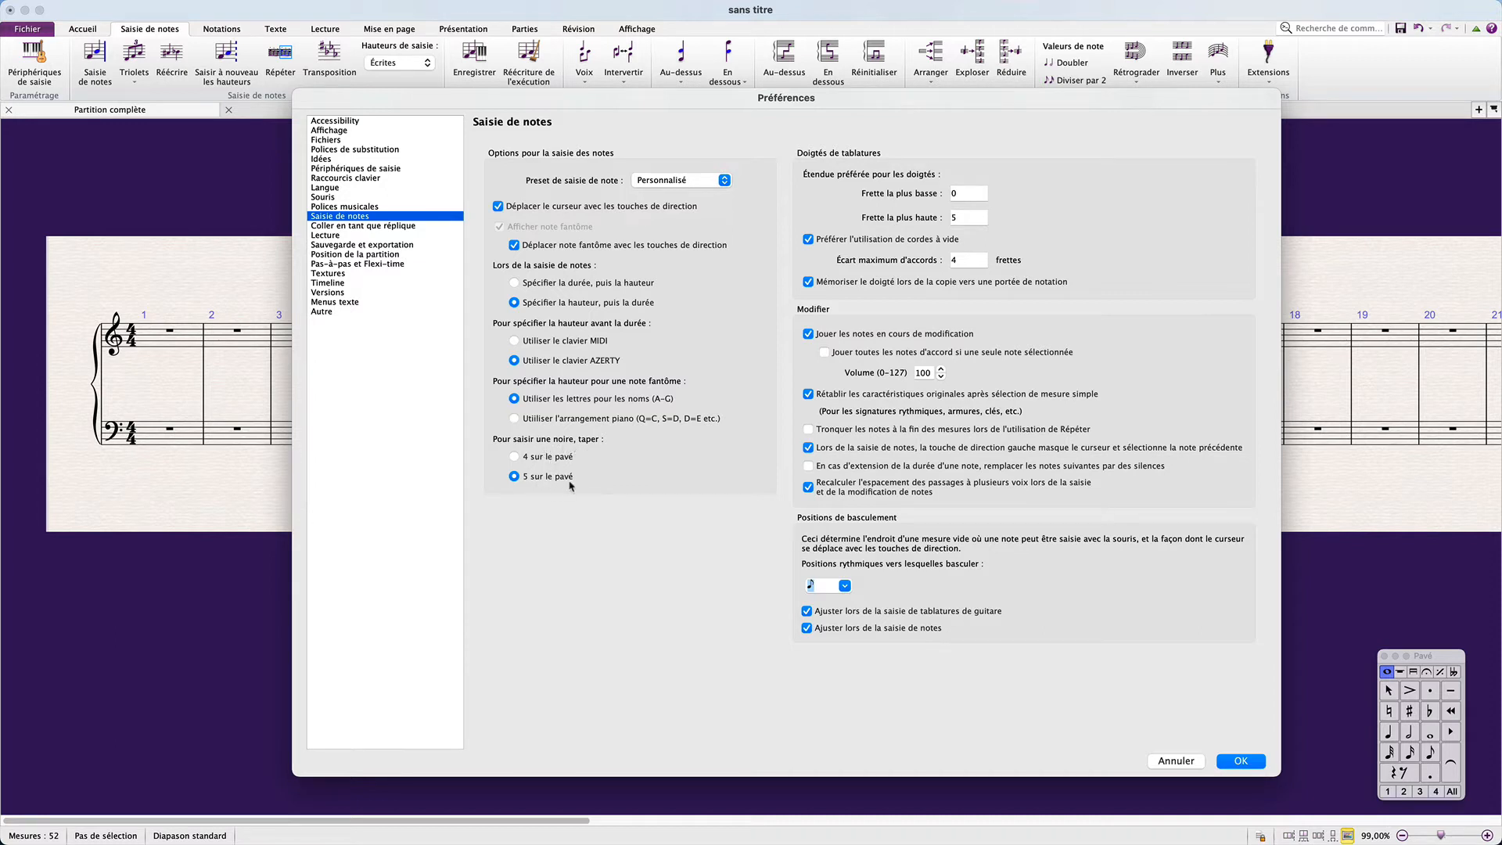
left_click(1246, 759)
- Place the floating Pavé keypad over the score near bar 17 and start note input in bar 1 of the upper piano staff
left_click_drag(1446, 660, 1265, 314)
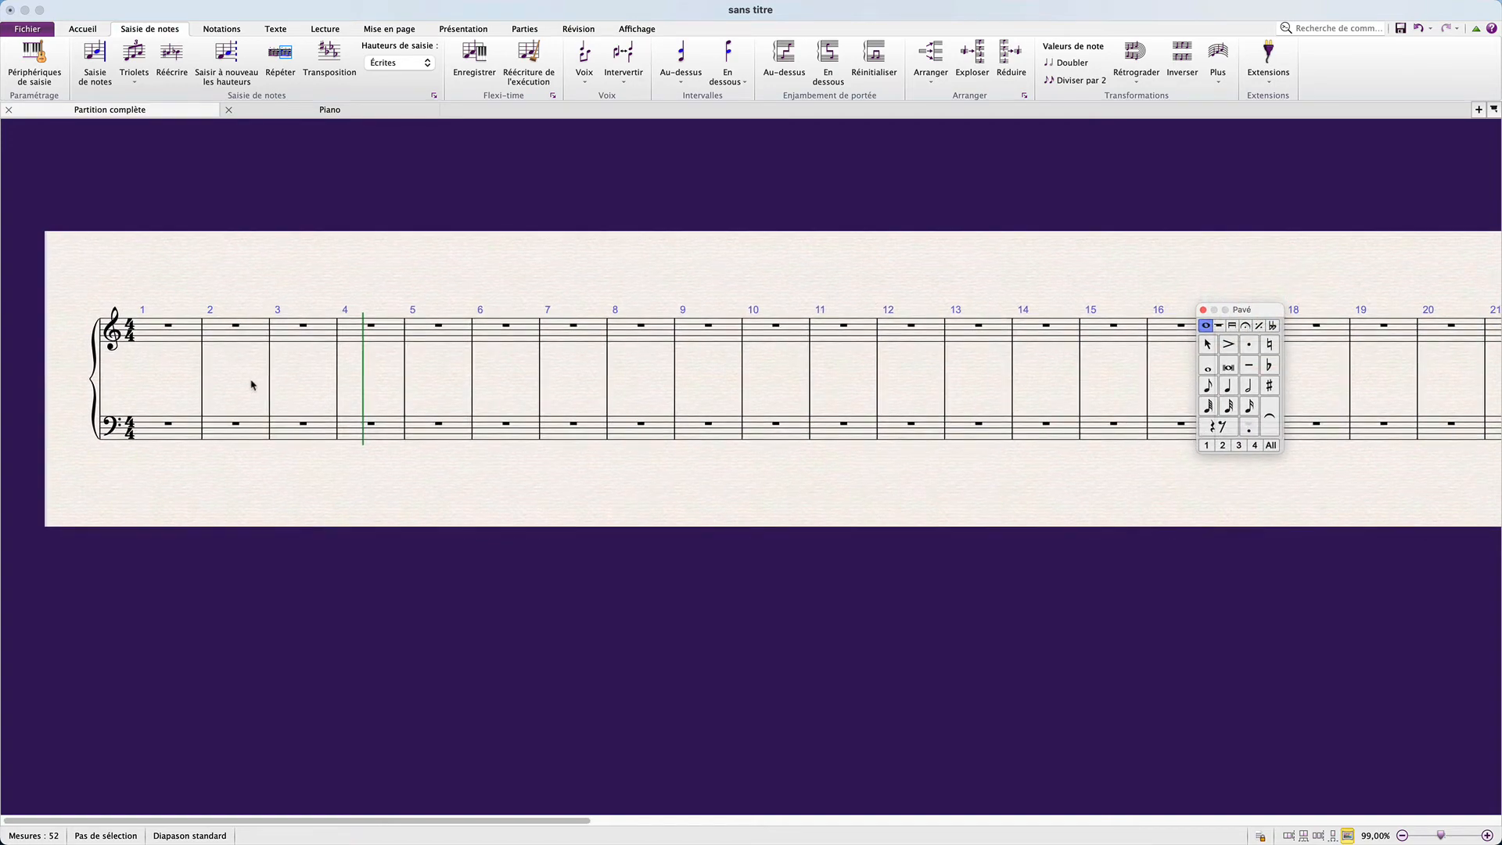
key("super+minus")
key("super+plus")
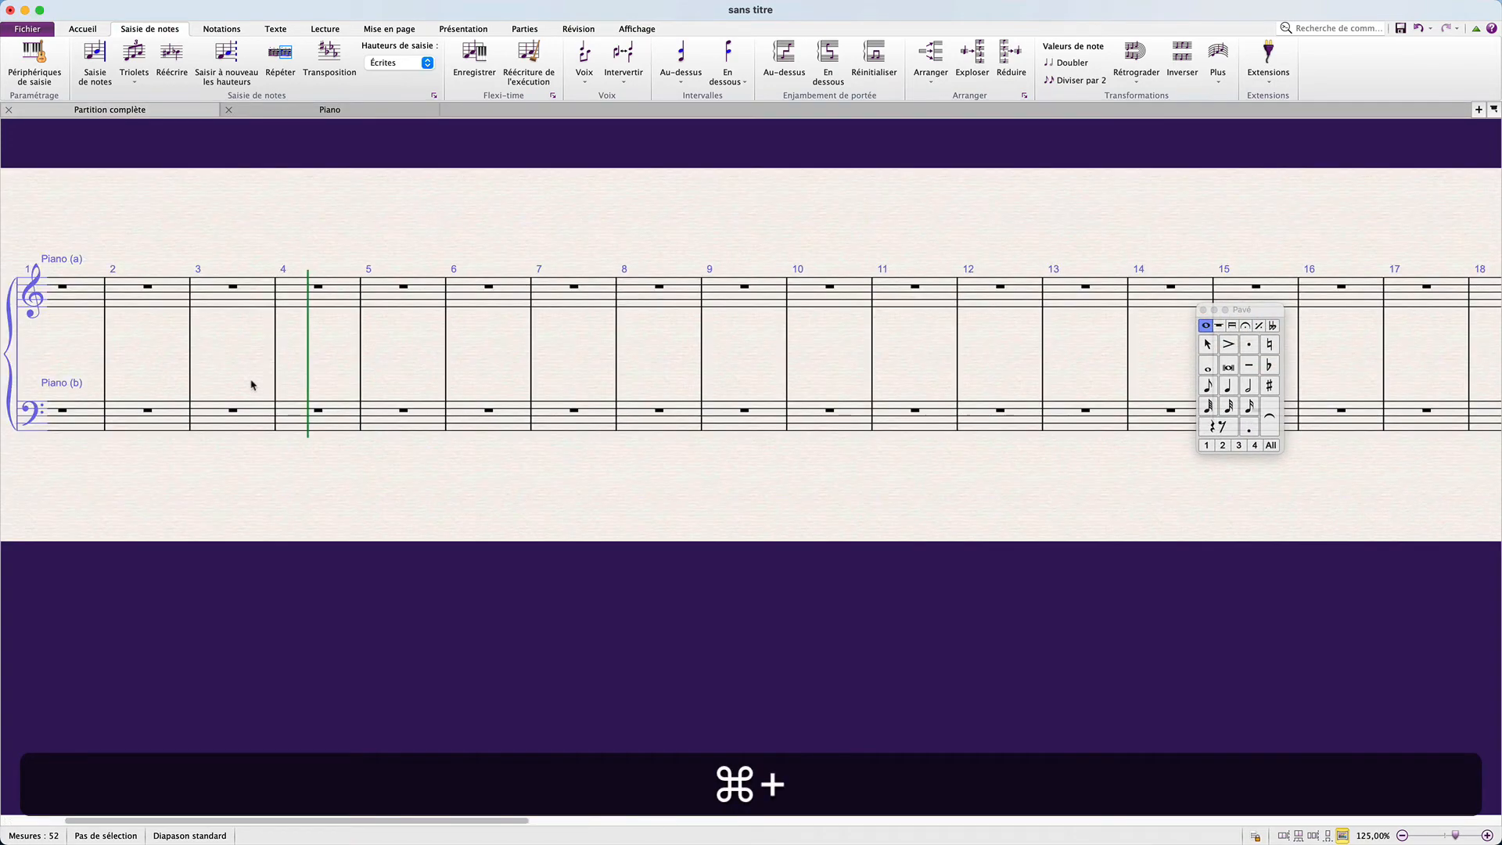
key("super+plus")
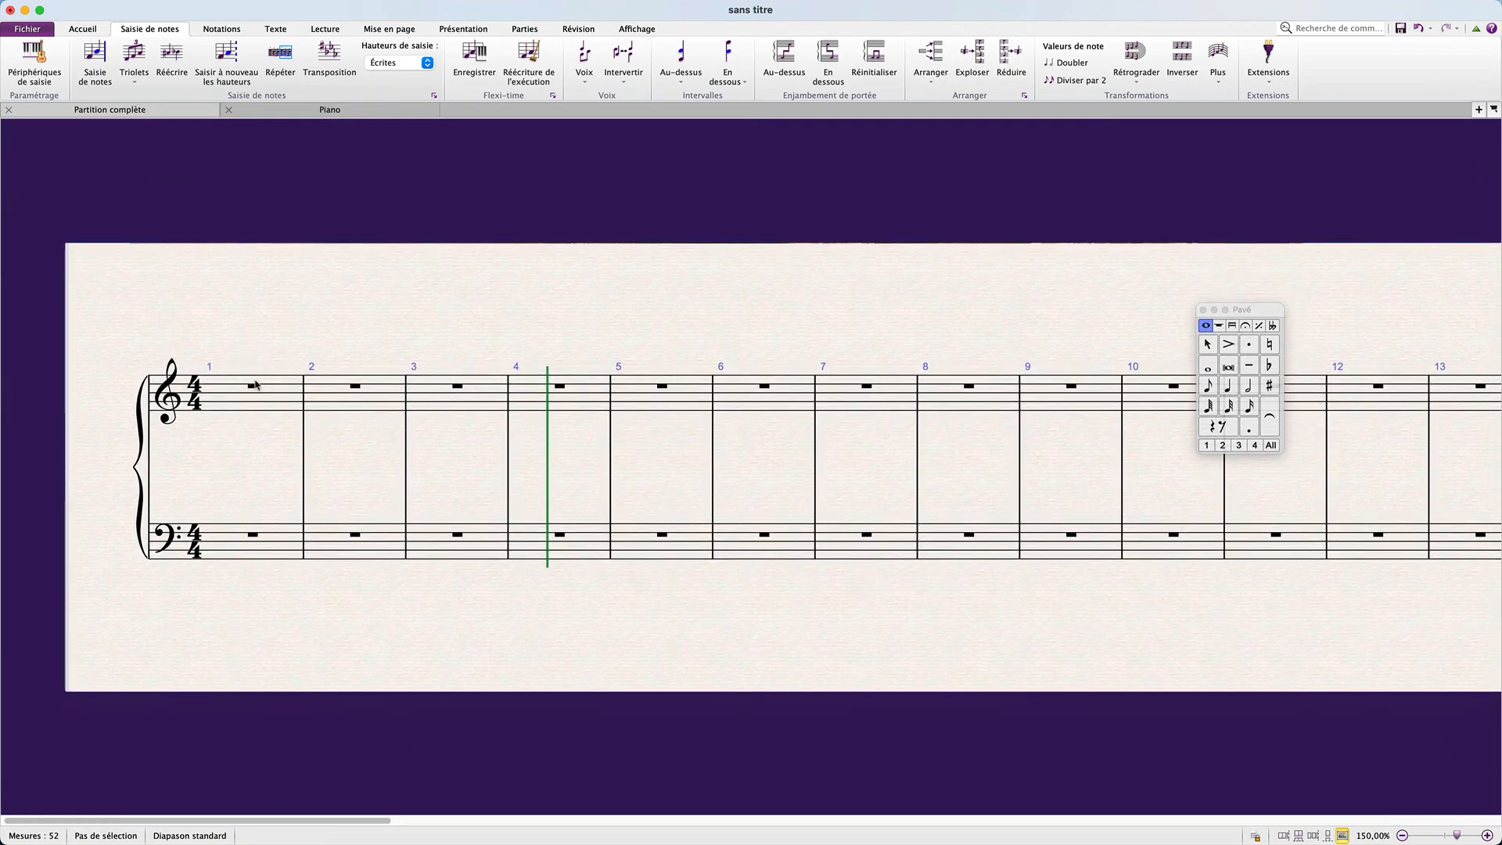
left_click(276, 445)
left_click(281, 391)
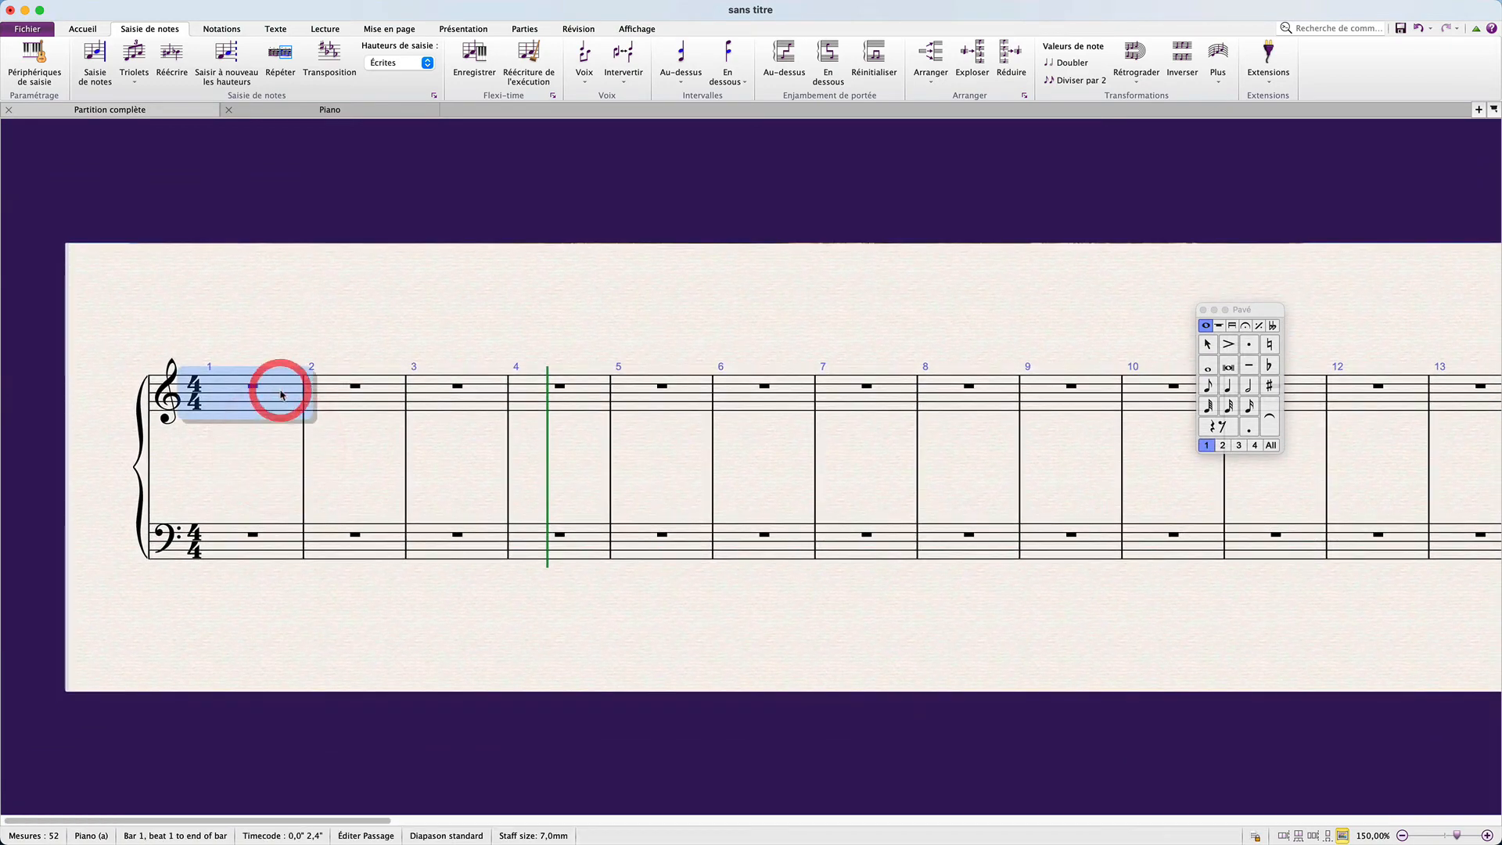
scroll(282, 395, "down", 1)
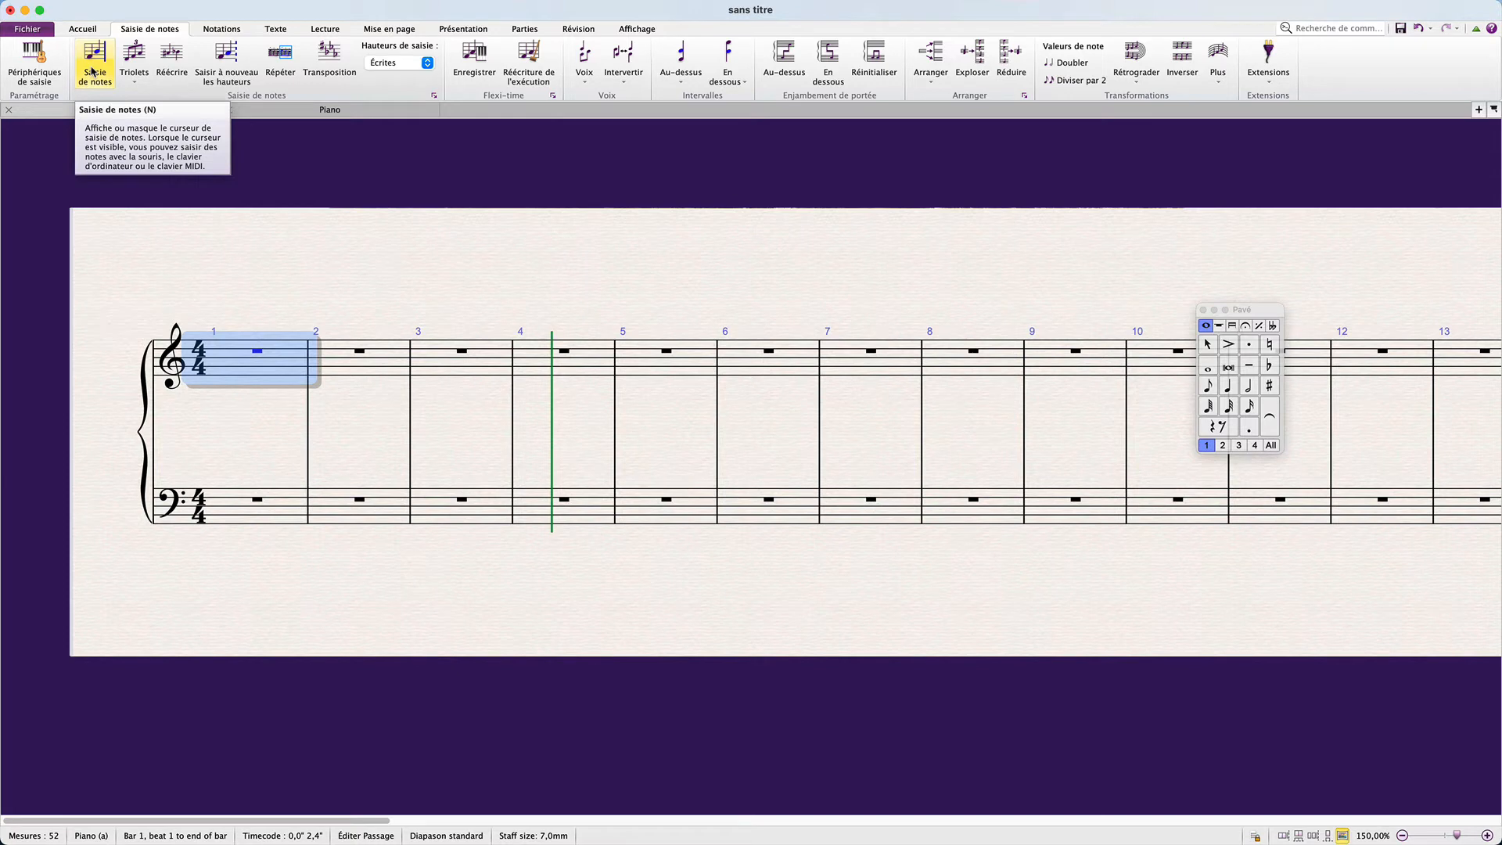
key("n")
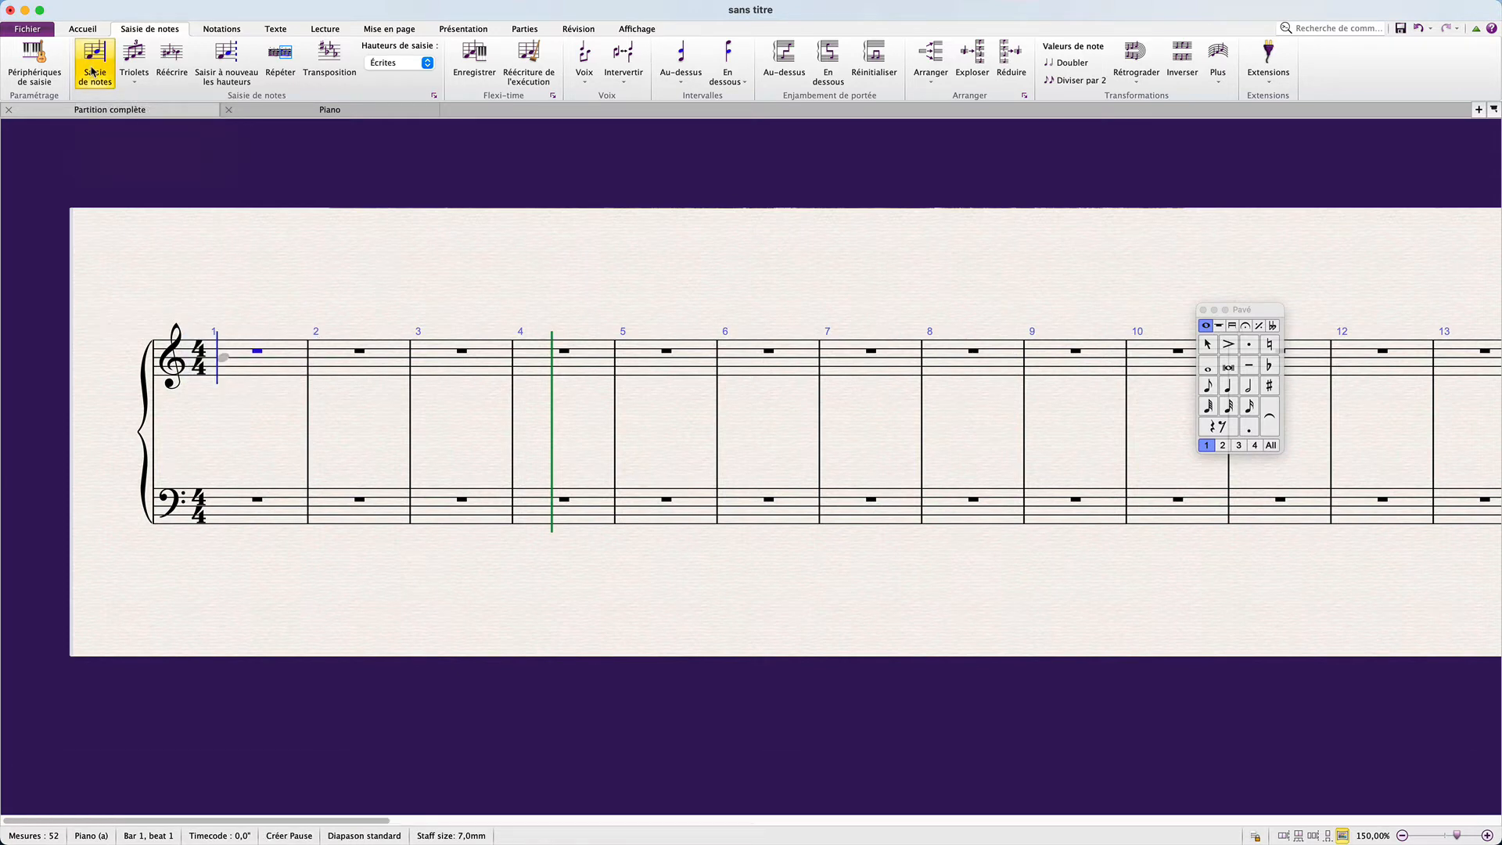
- Shift the shadow note in bar 1 up and down by step and by octave, ending on D5
key("Up")
key("Up")
key("Up")
key("Up")
key("Up")
key("Down")
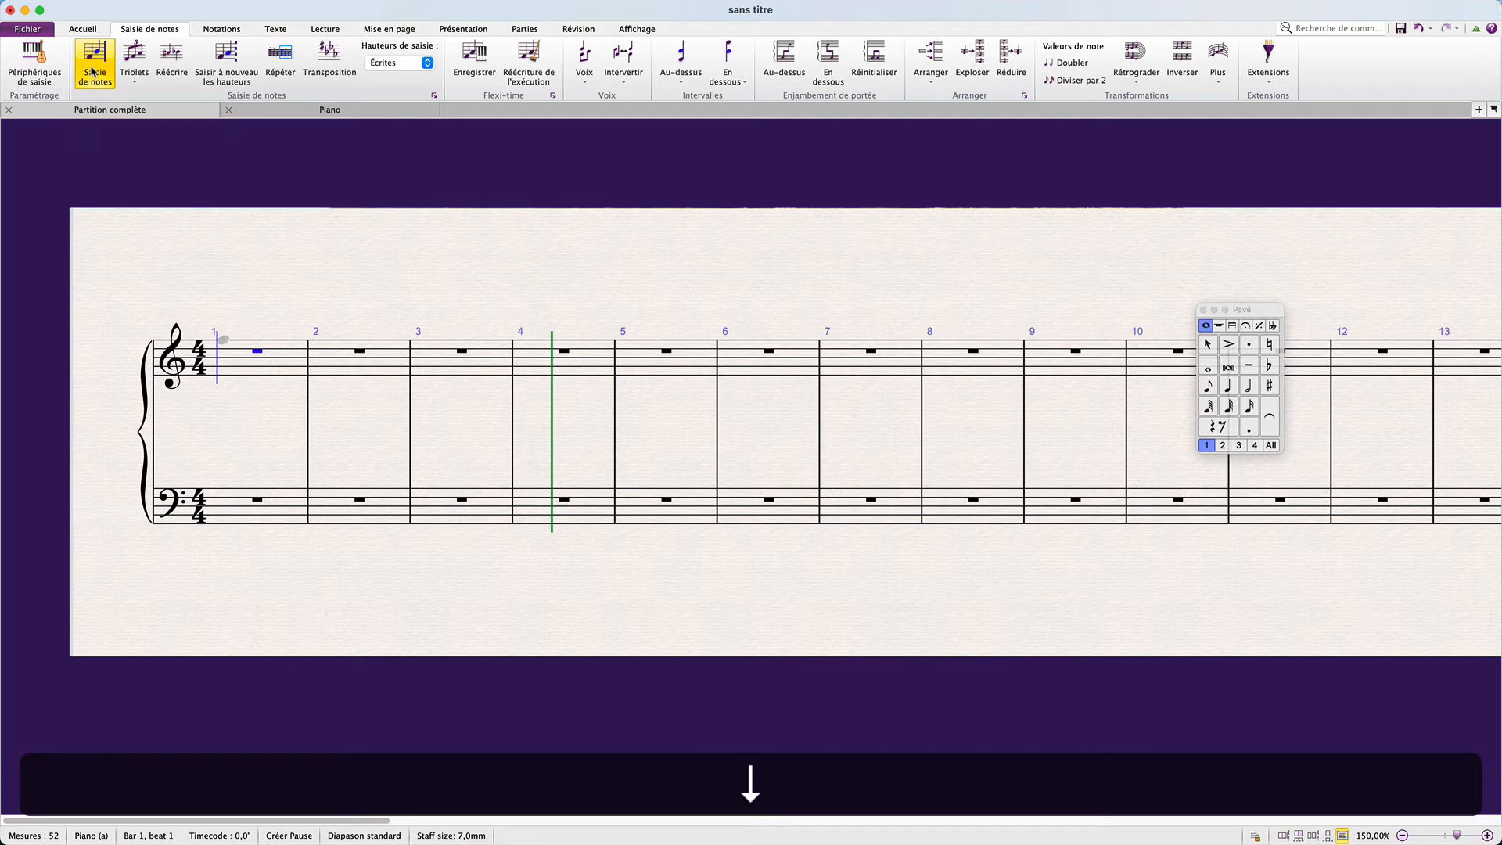
key("Down")
key("Down")
key("Down")
key("Down")
key("Down")
key("Down")
key("Down")
key("Down")
key("Down")
key("super")
key("super+Up")
key("super+Up")
key("super+Down")
key("super+Down")
key("super+Up")
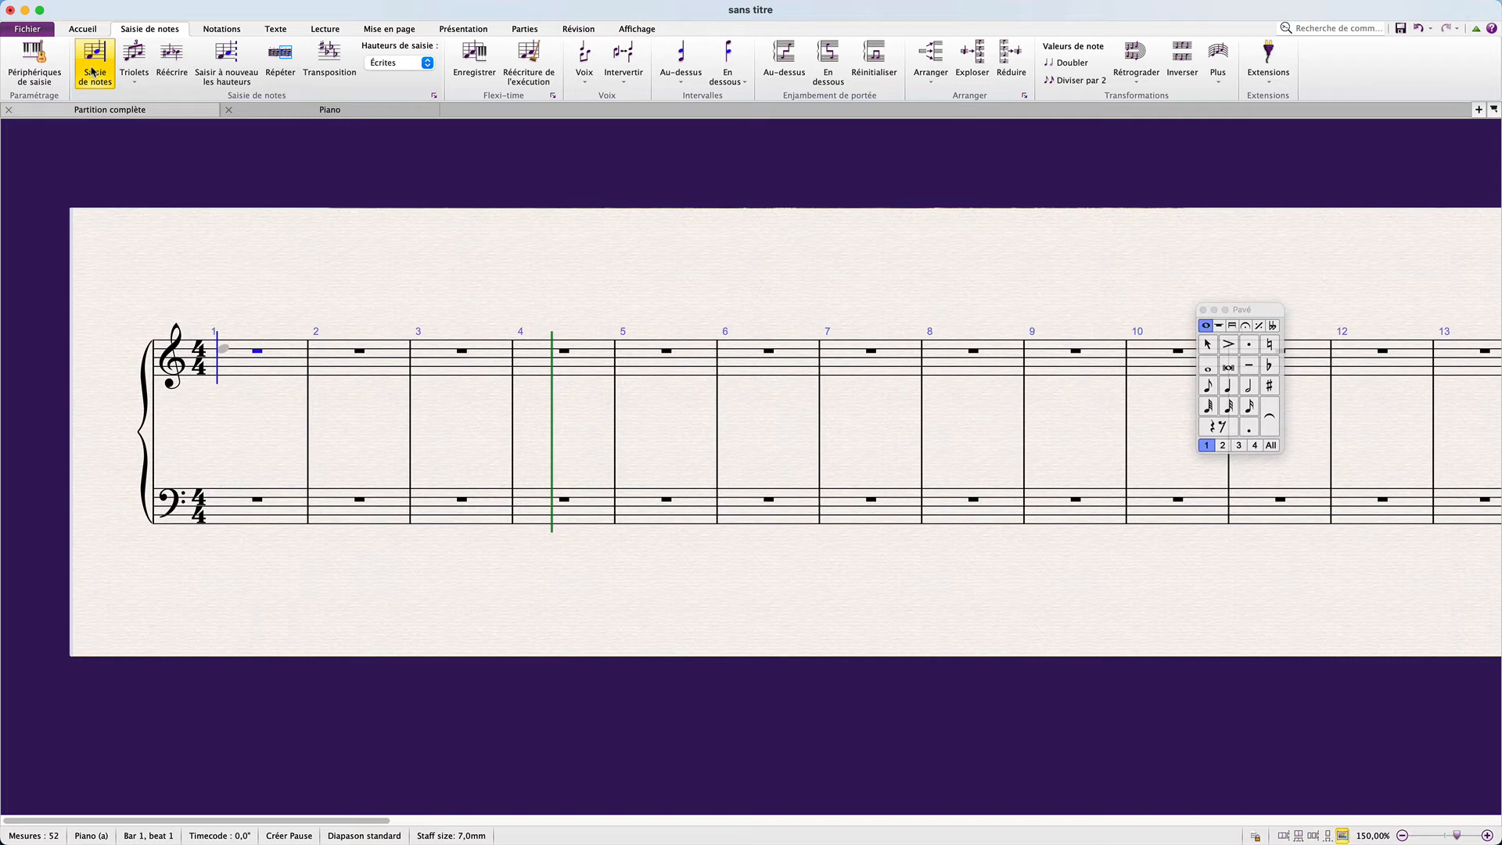
- Enter a half note D5 on beat 1 of bar 1 and give it a sharp, an accent and a staccato dot
key("6")
key("d")
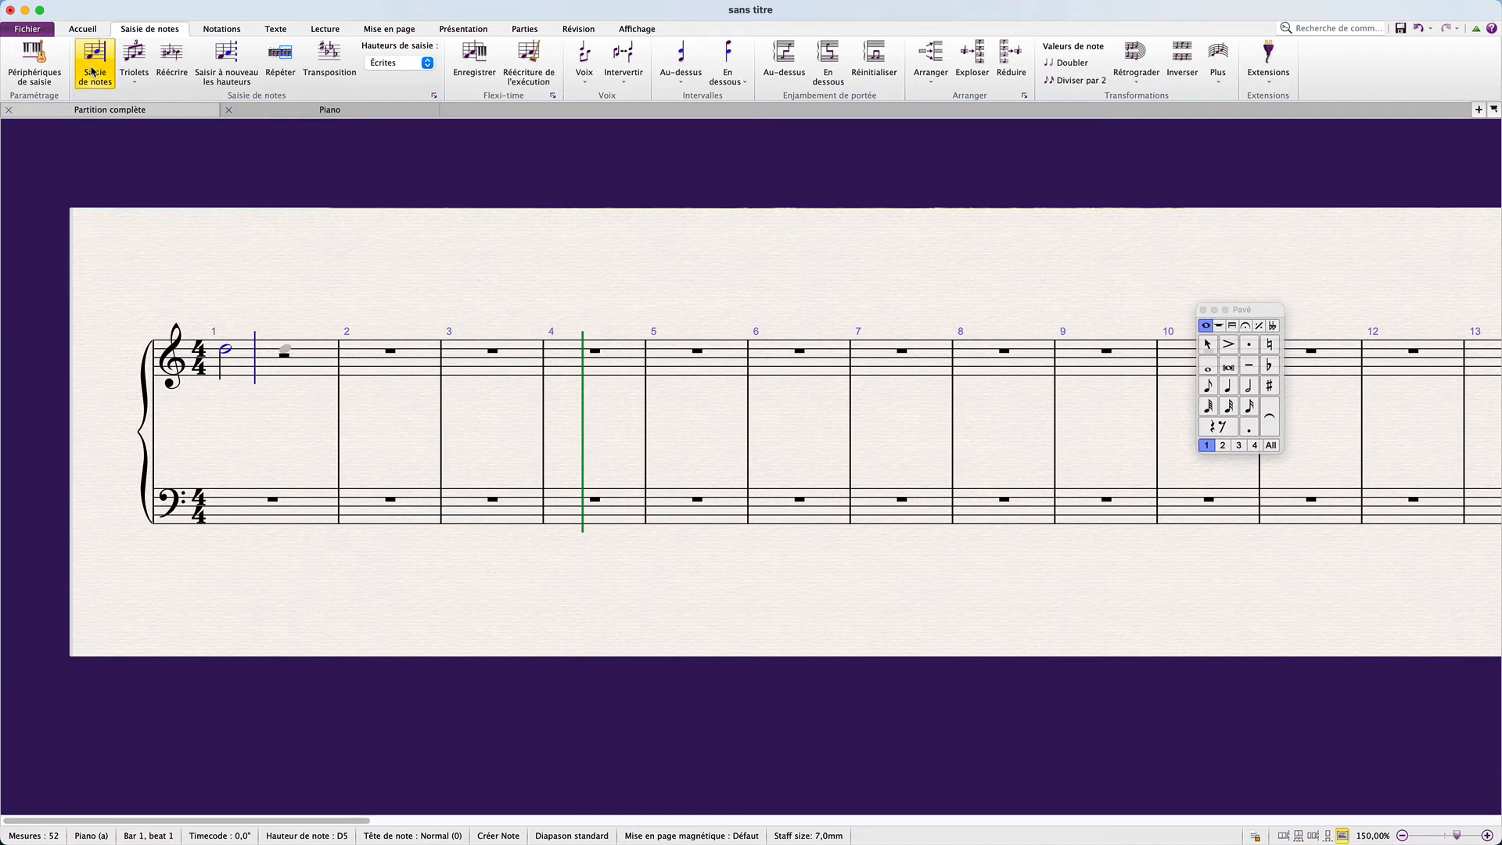
key("slash")
key("equal")
key("plus")
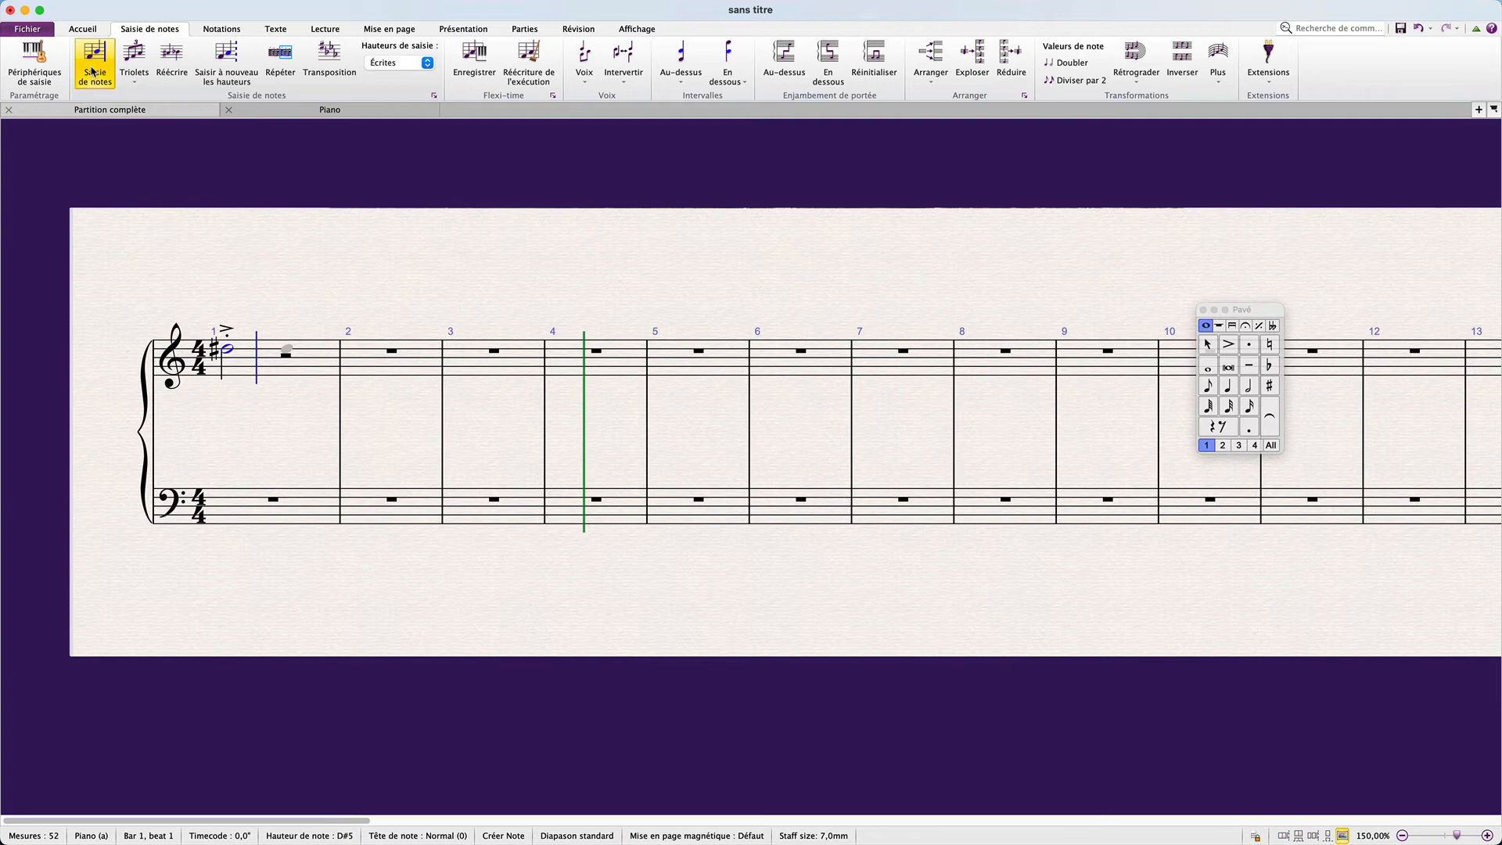
- Move the shadow note to A and try shifting it by an octave up and down
key("a")
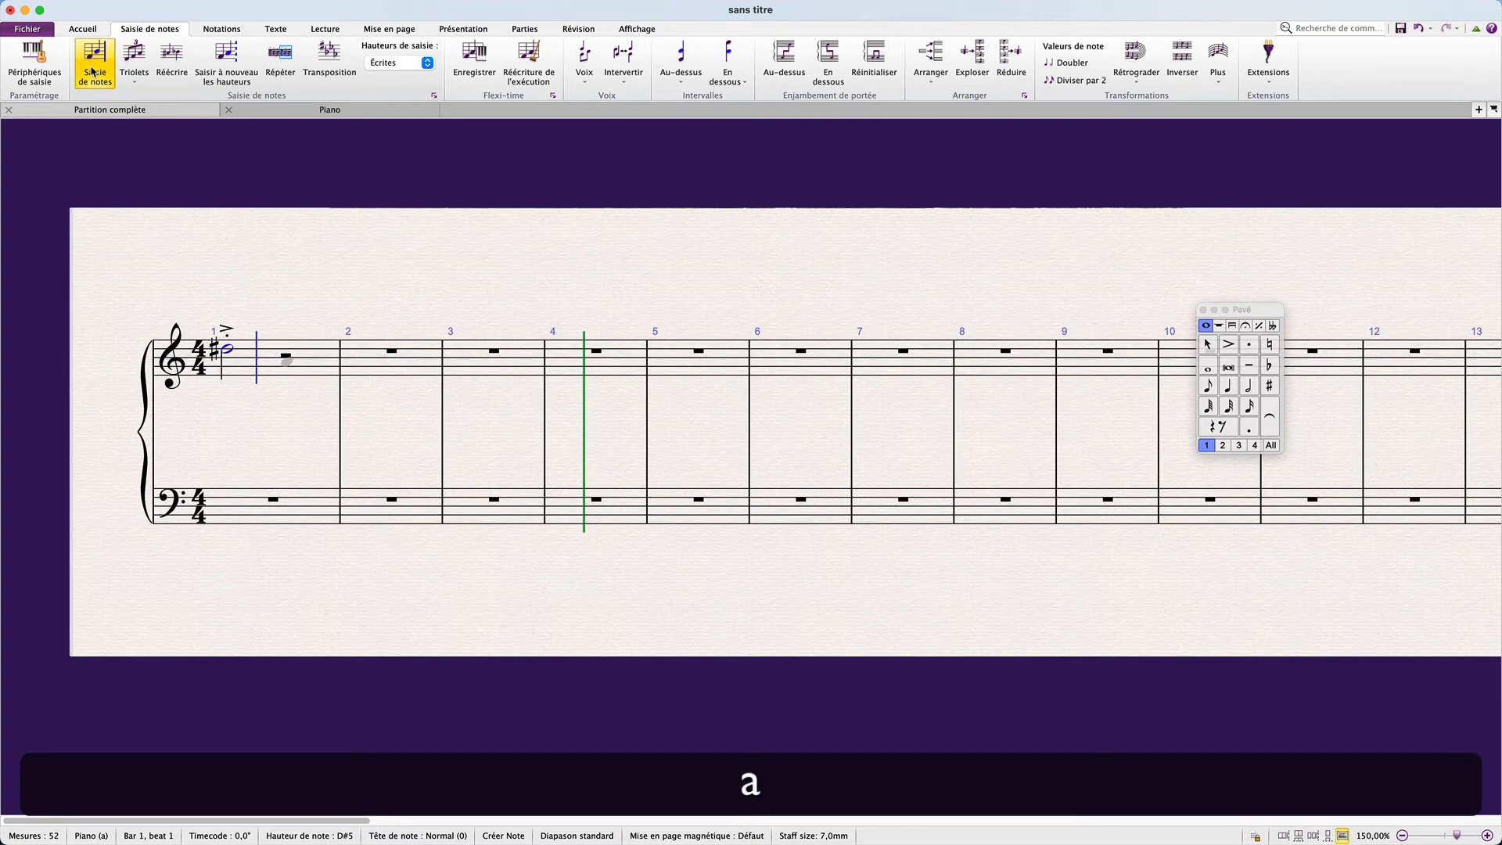
key("super+Up")
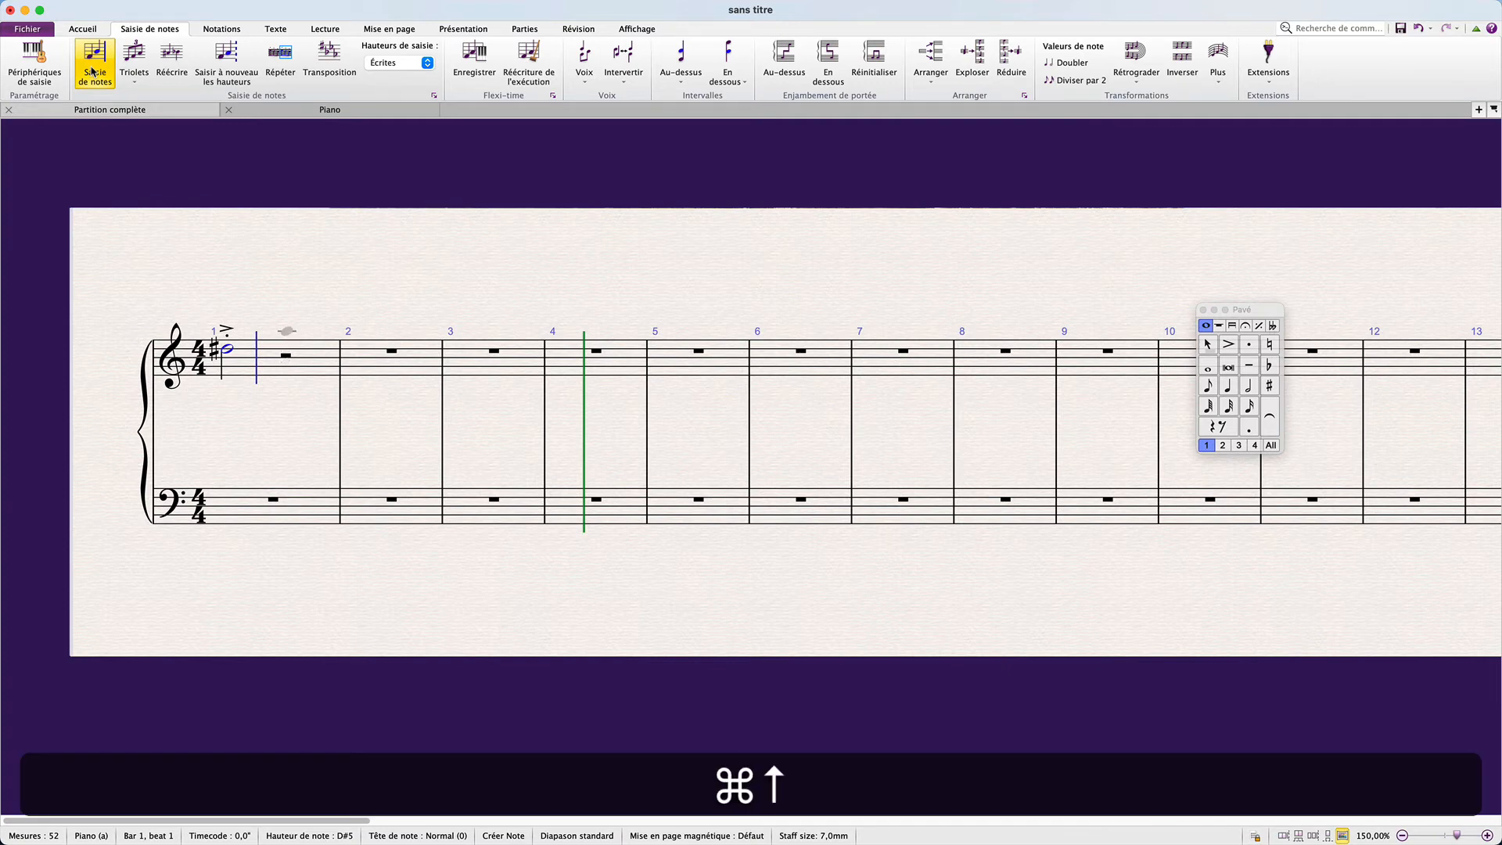
key("super+Down")
key("super+Up")
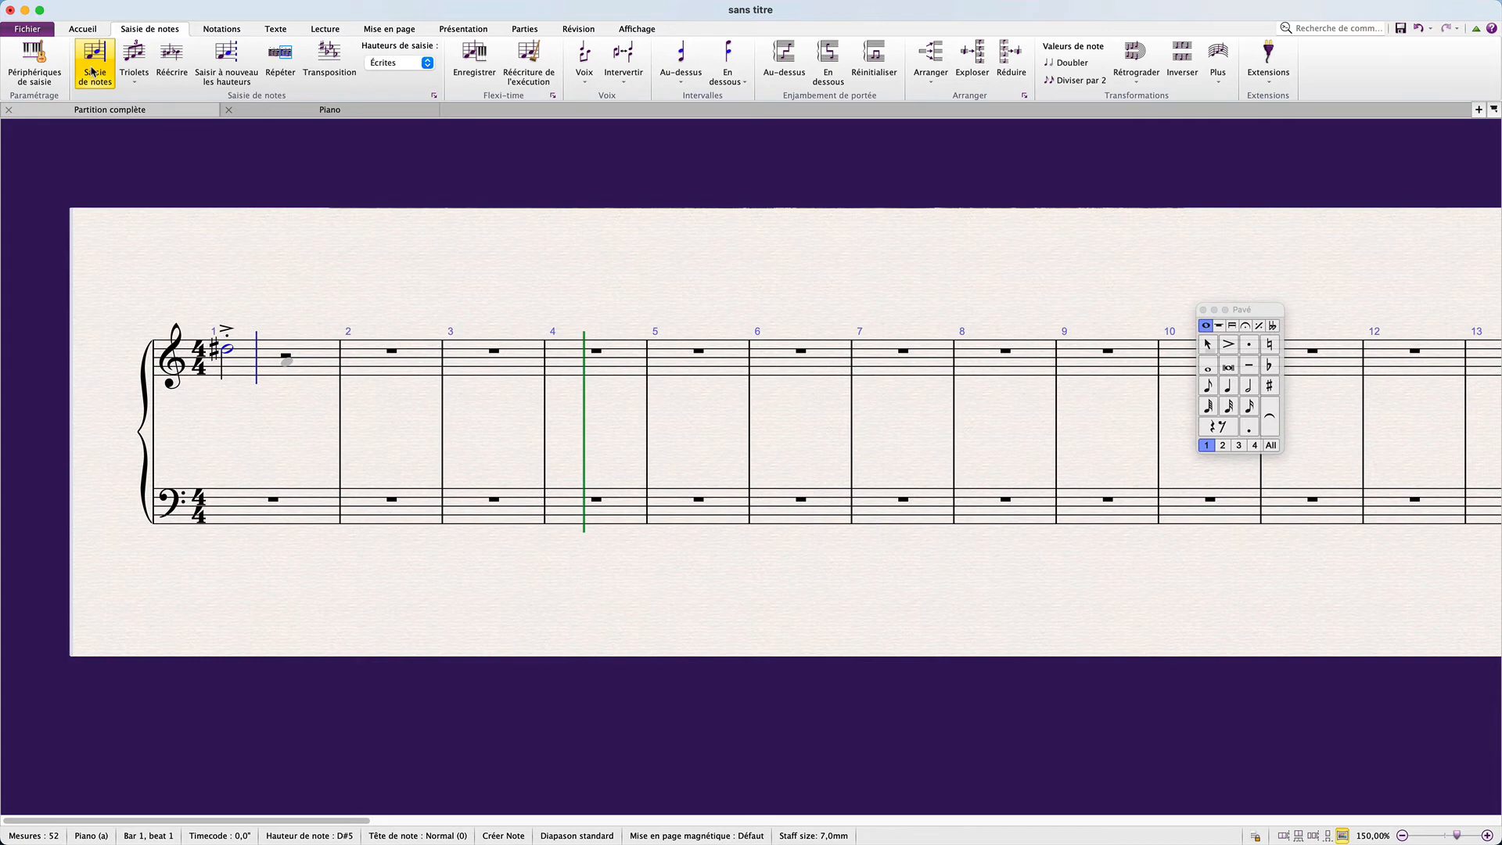
- Enter sixteenth notes A, B, C and D from beat 3 of bar 1, followed by a quarter note E5 on beat 4
key("a")
key("3")
key("b")
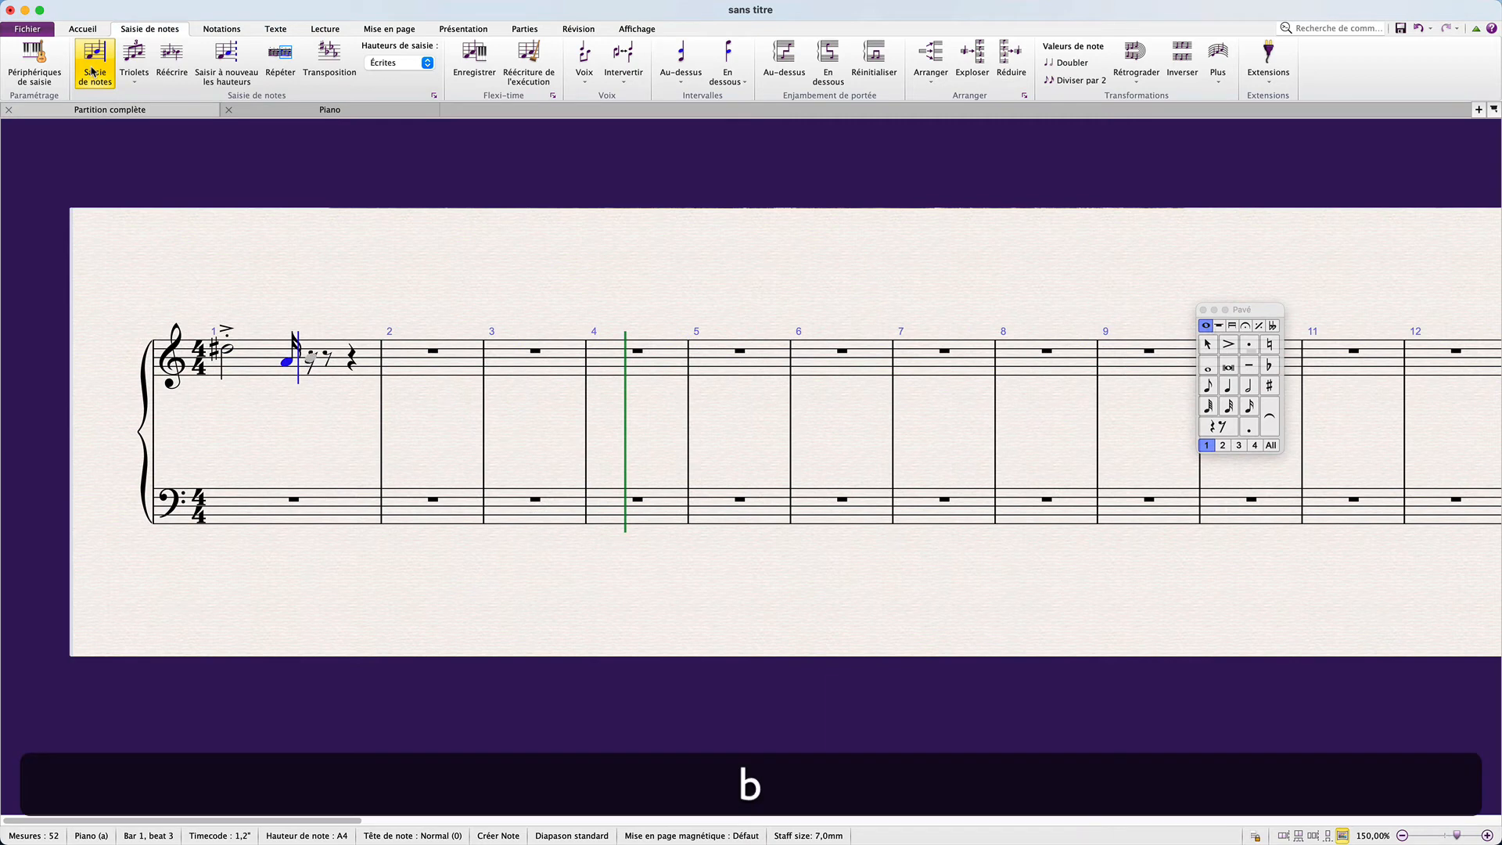
key("3")
key("c")
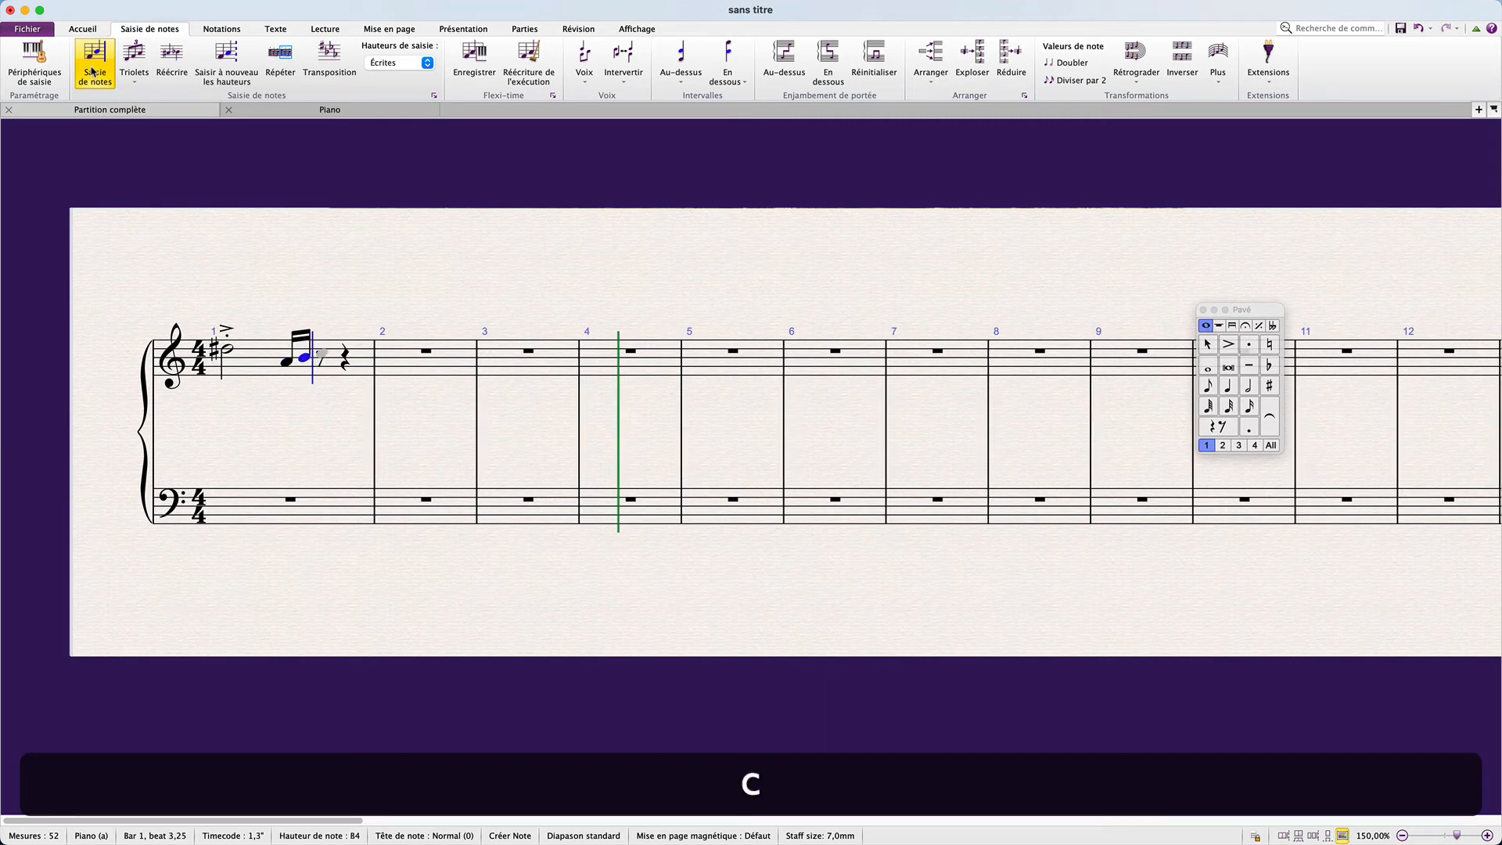
key("3")
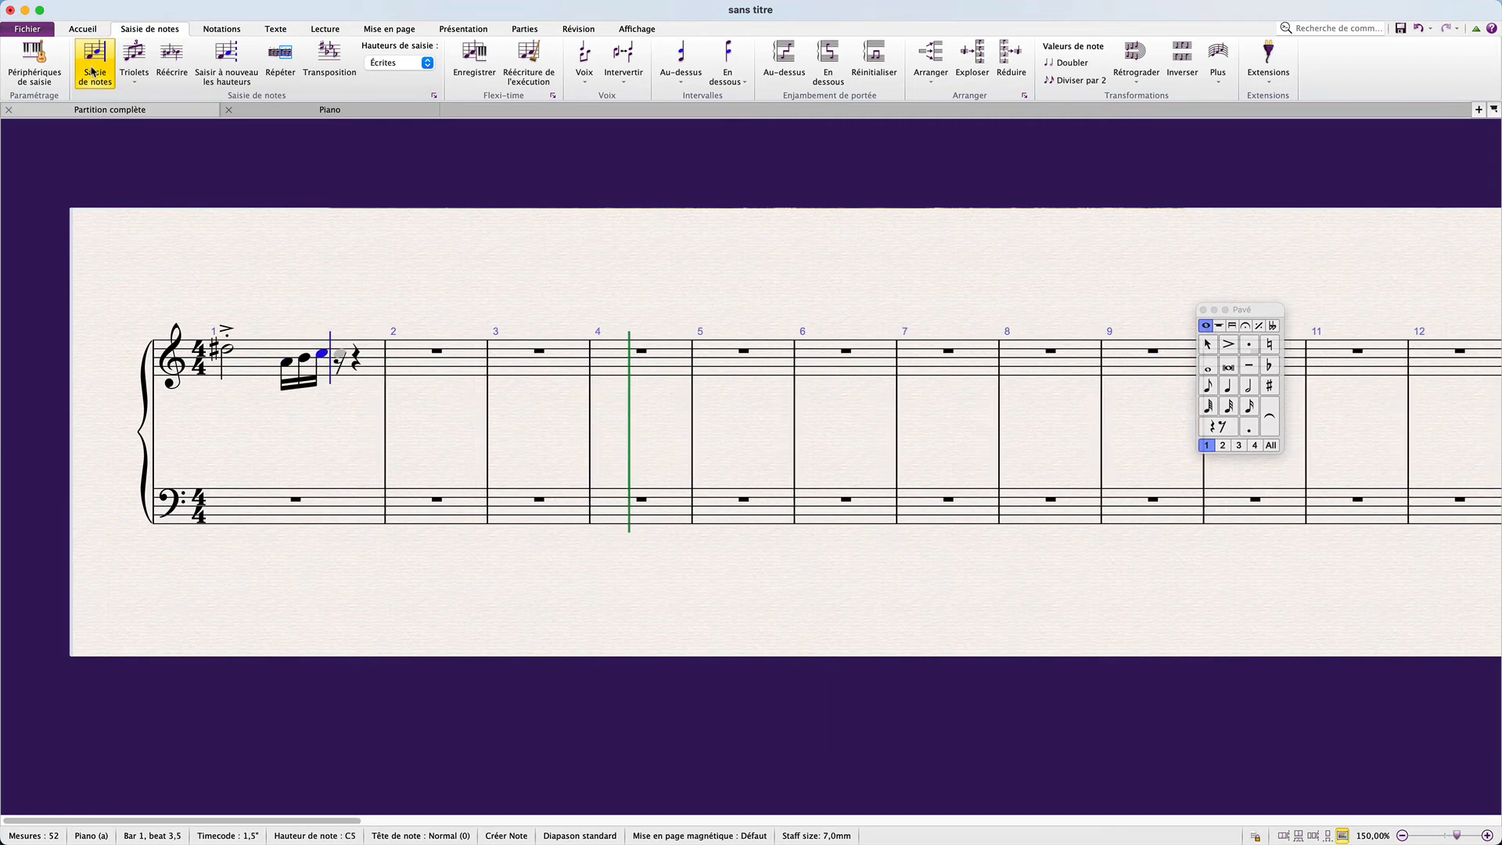
key("d")
key("3")
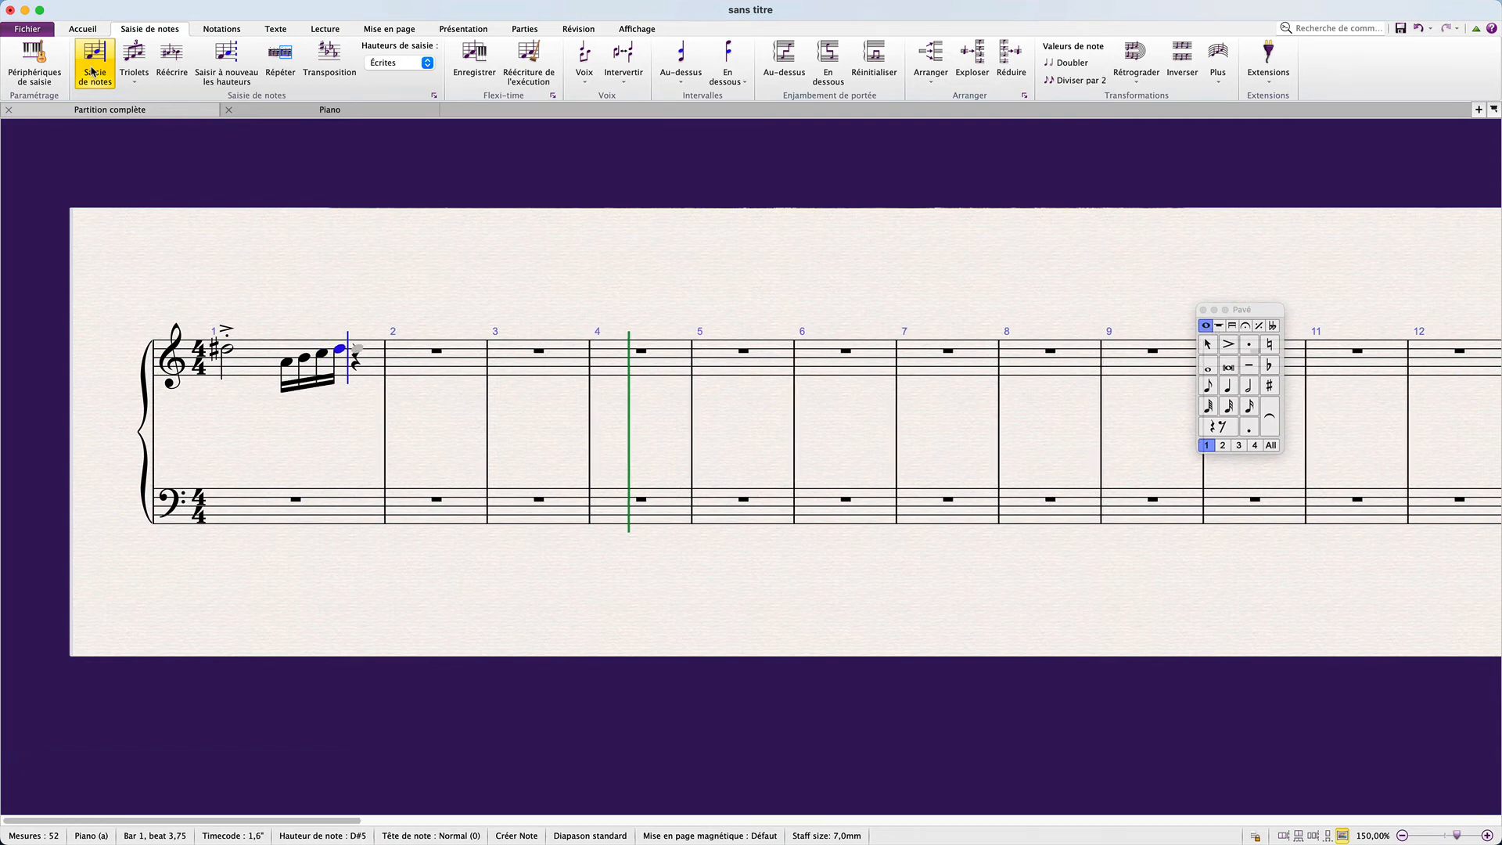
key("e")
key("5")
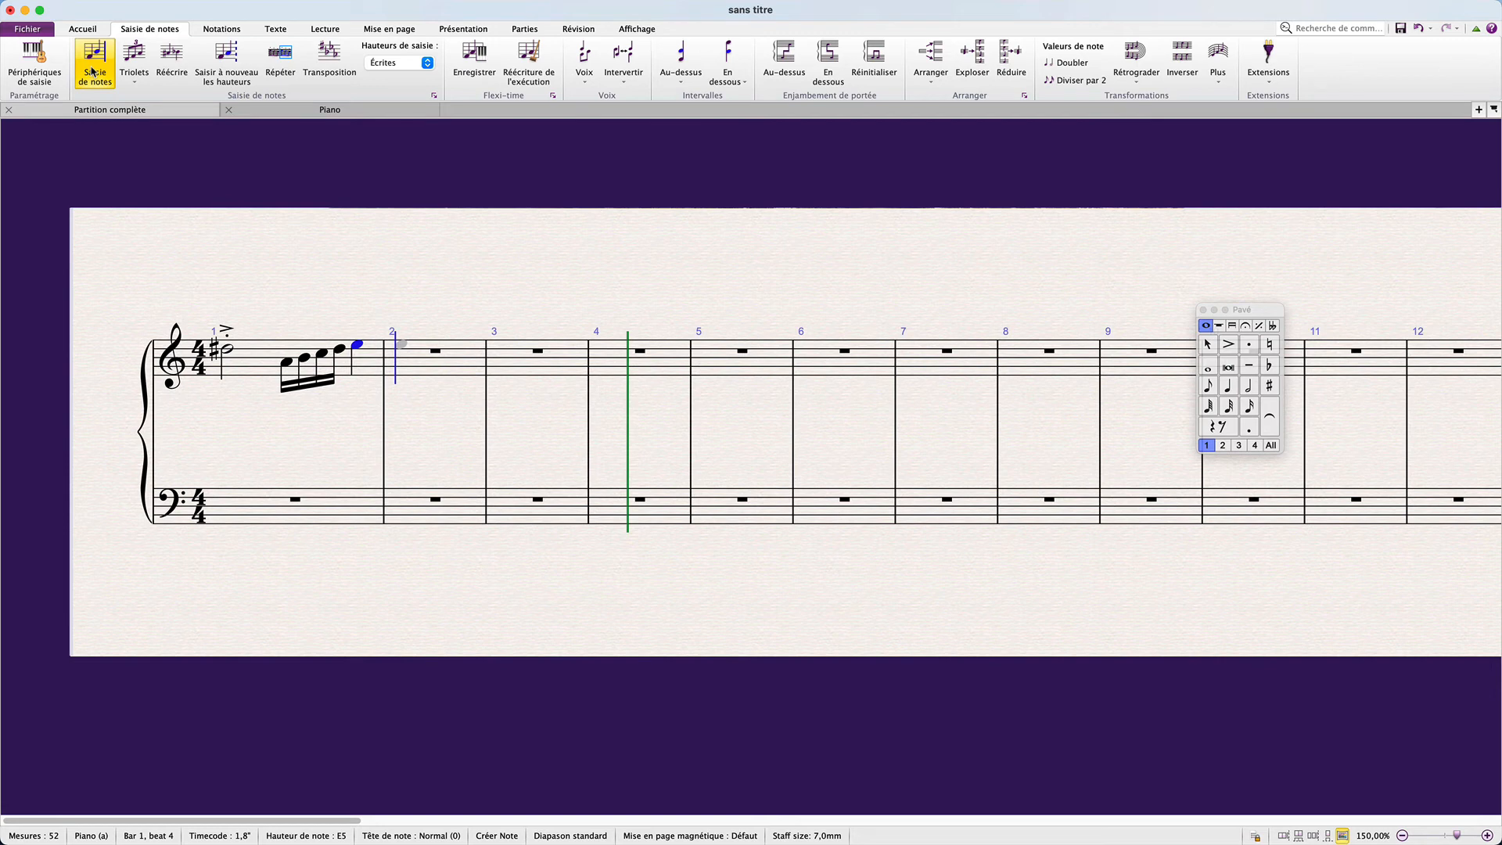
key("e")
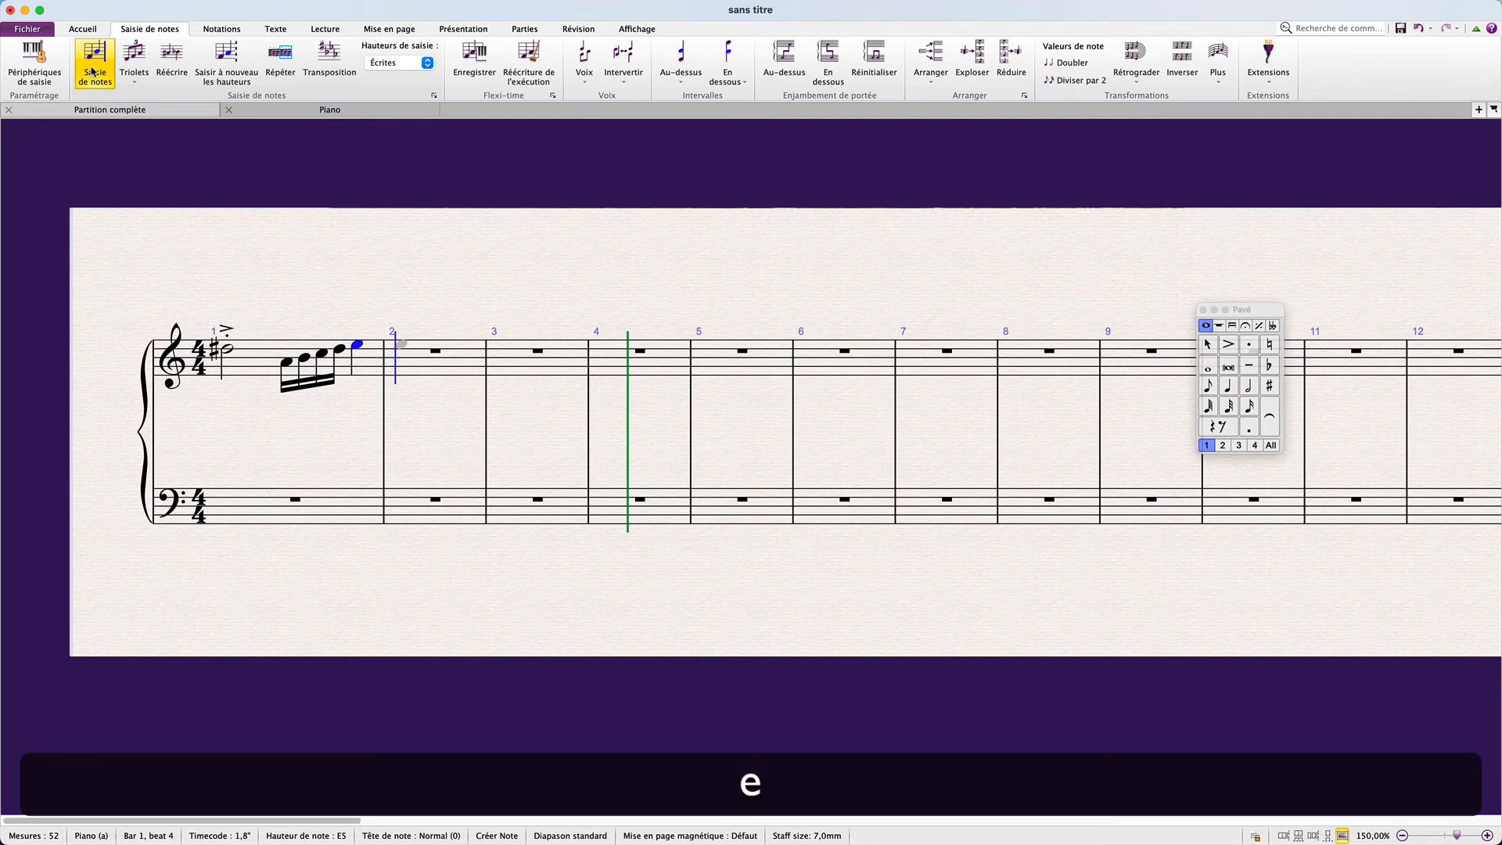
key("2")
key("equal")
key("equal")
key("slash")
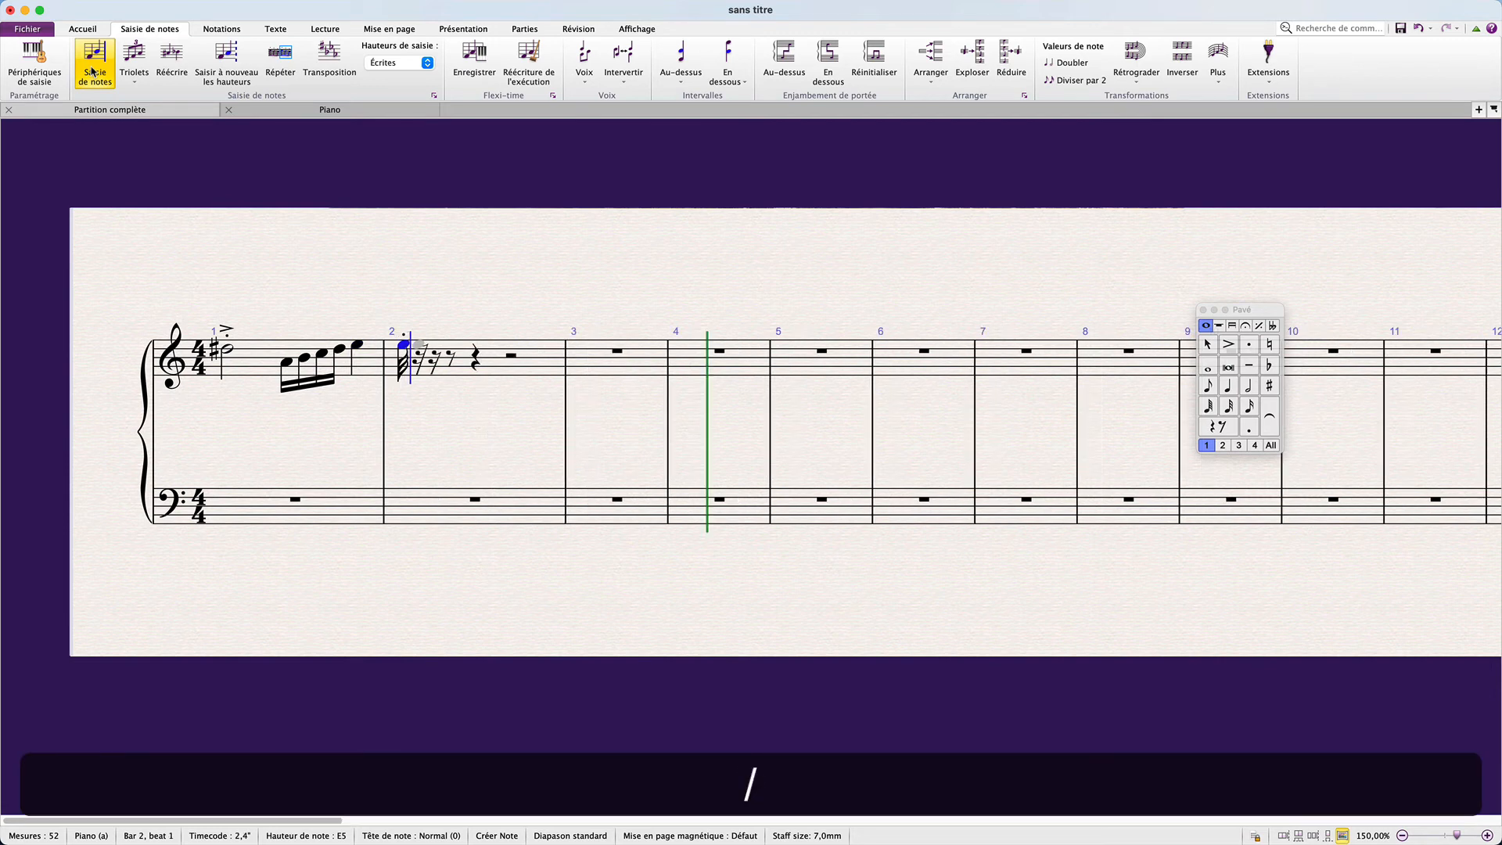
key("super+z")
key("super+z")
key("super+z")
key("super+z")
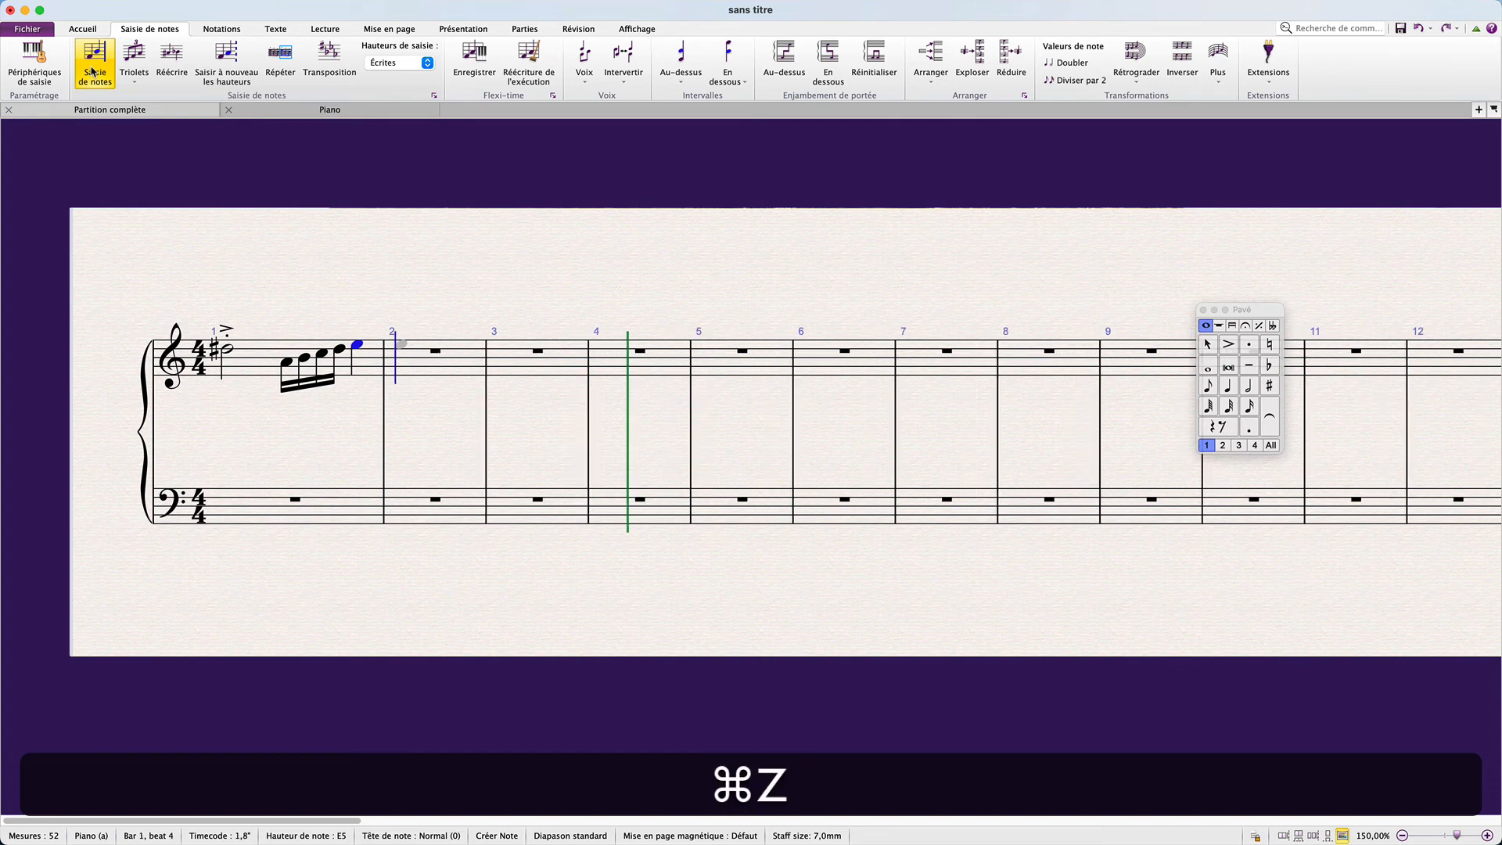
- Enter four descending sixteenth notes E, D, C and B from beat 1 of bar 2, each with an accent
key("3")
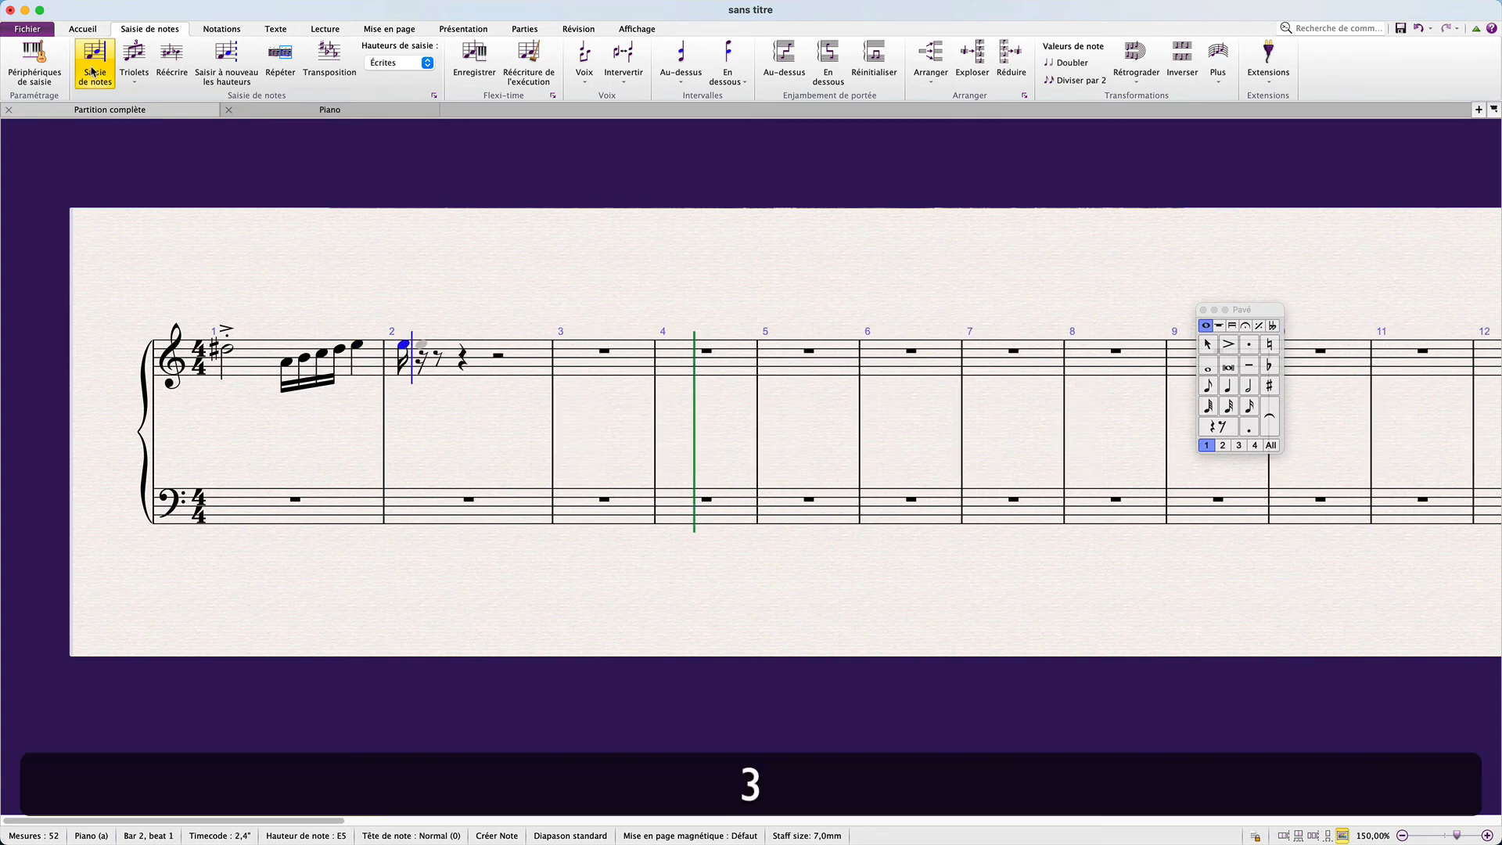
key("equal")
key("d")
key("d")
key("equal")
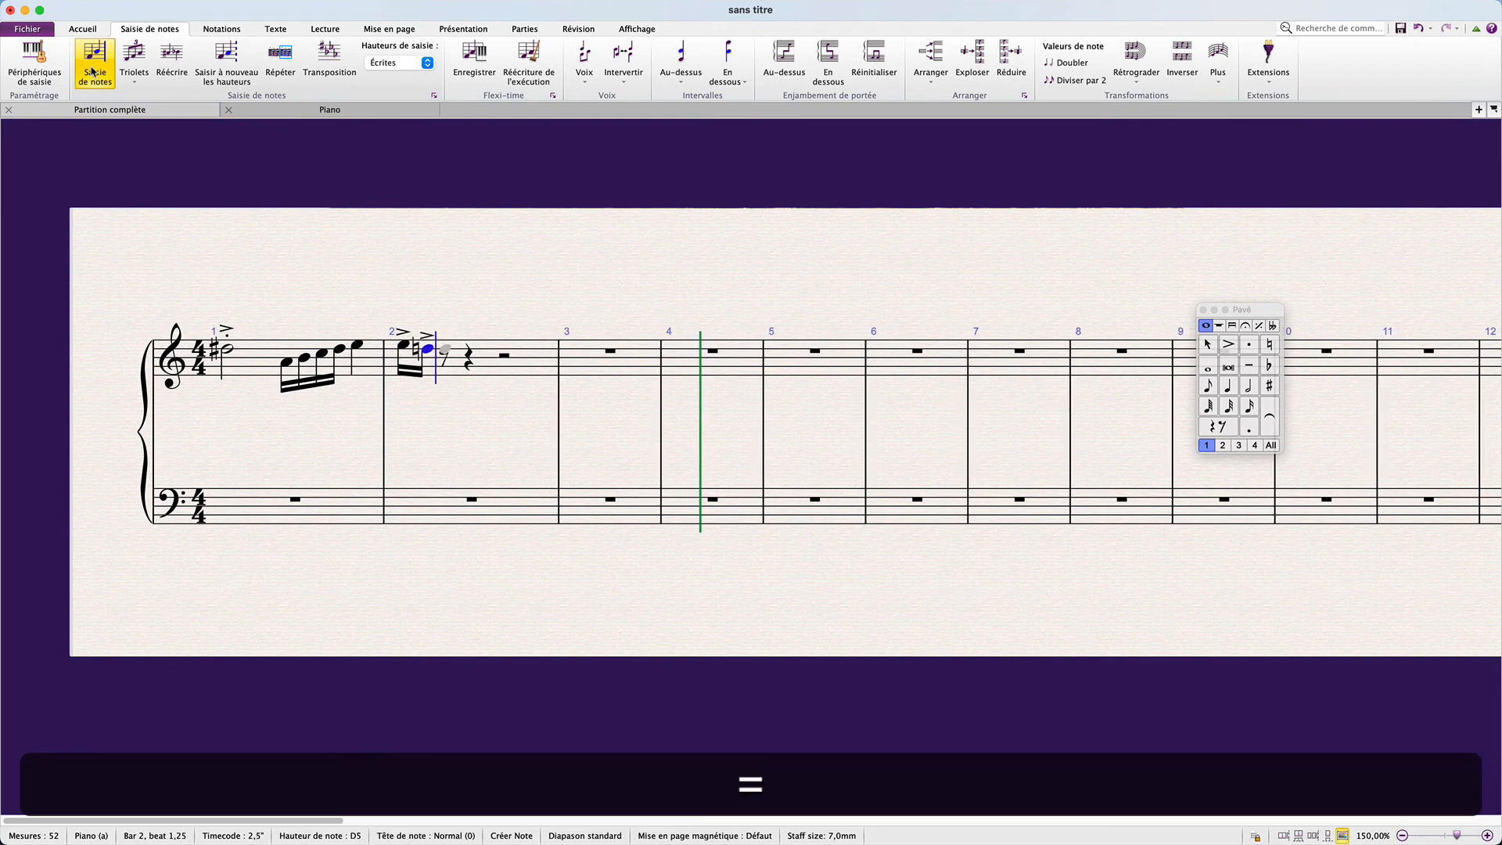
key("c")
key("3")
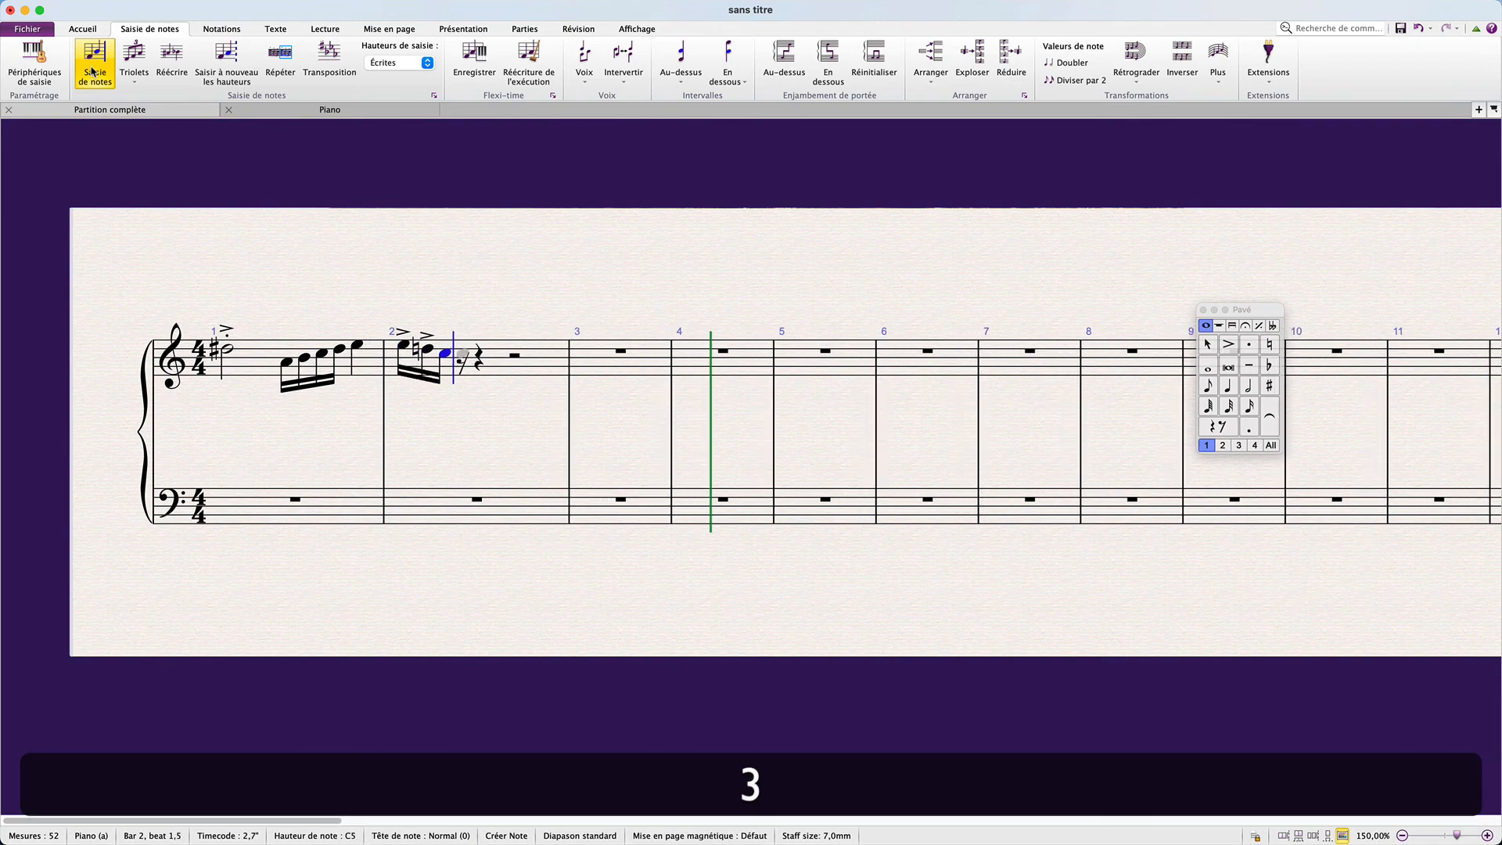
key("equal")
key("b")
key("3")
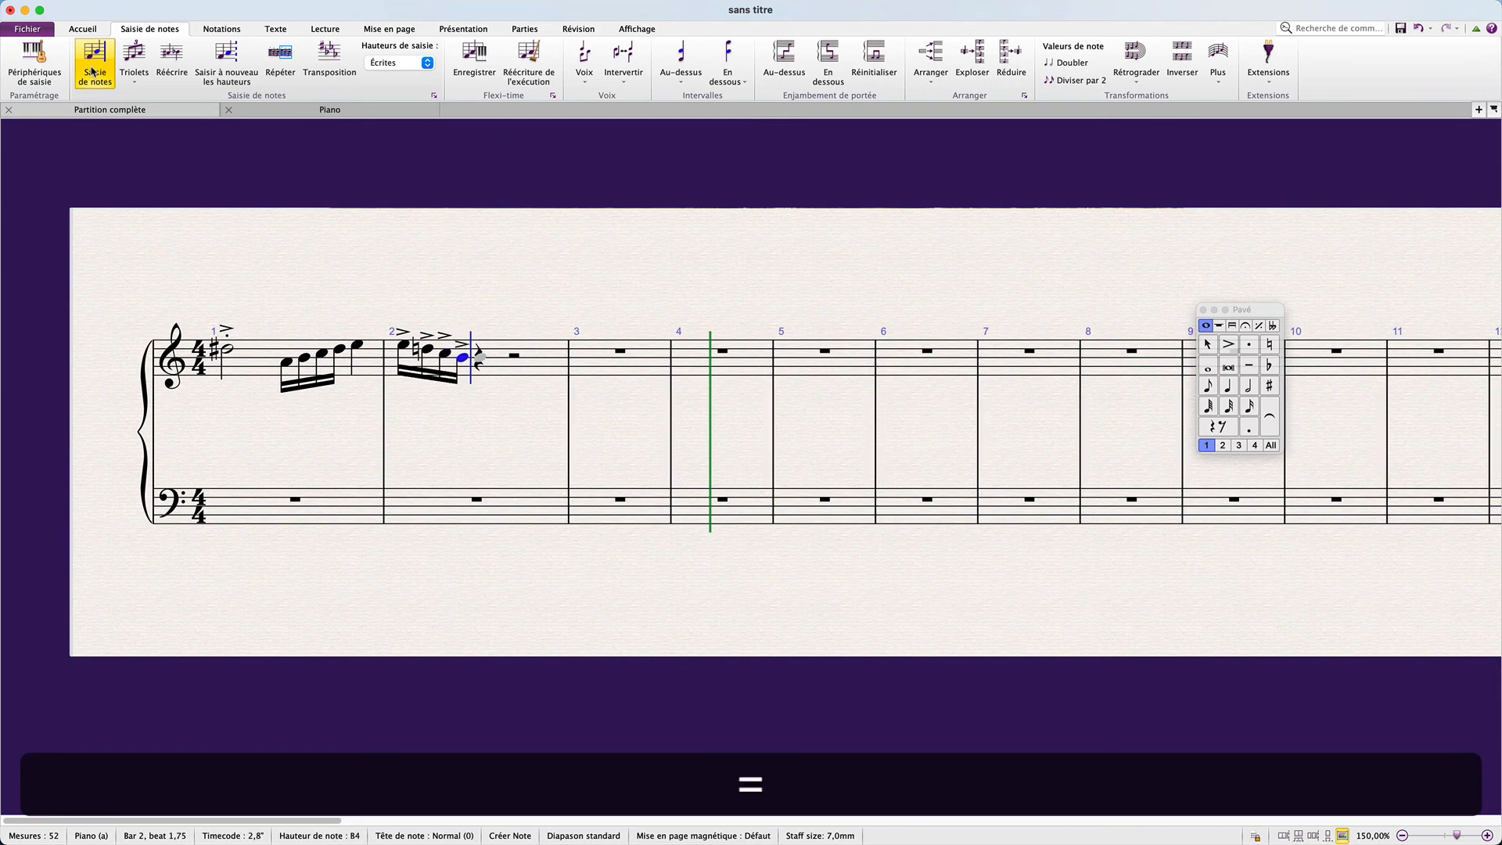
- Enter a dotted half note A4 on beat 2 of bar 2
key("a")
key("6")
key("comma")
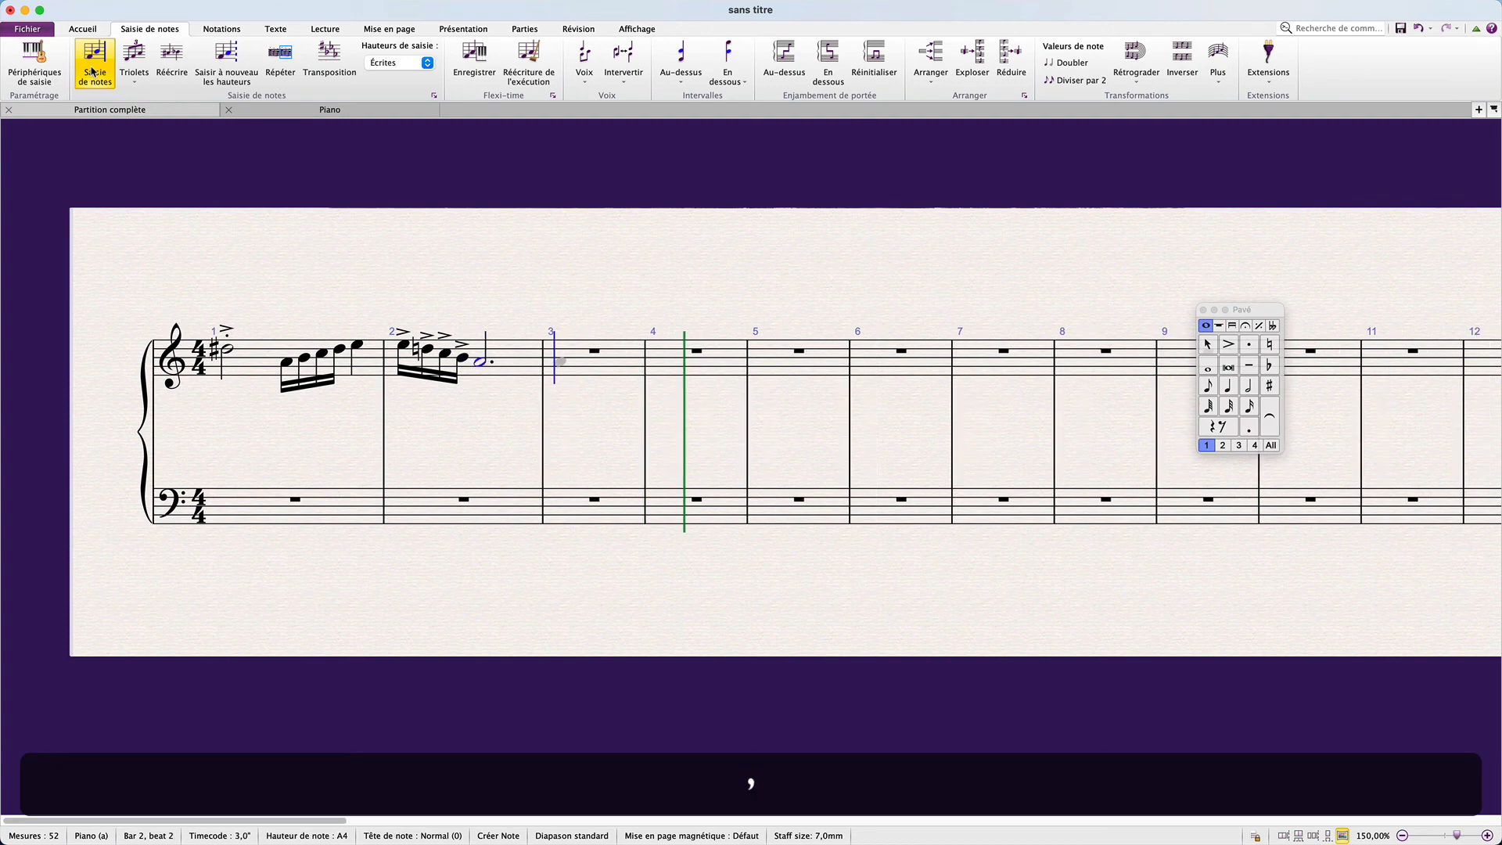